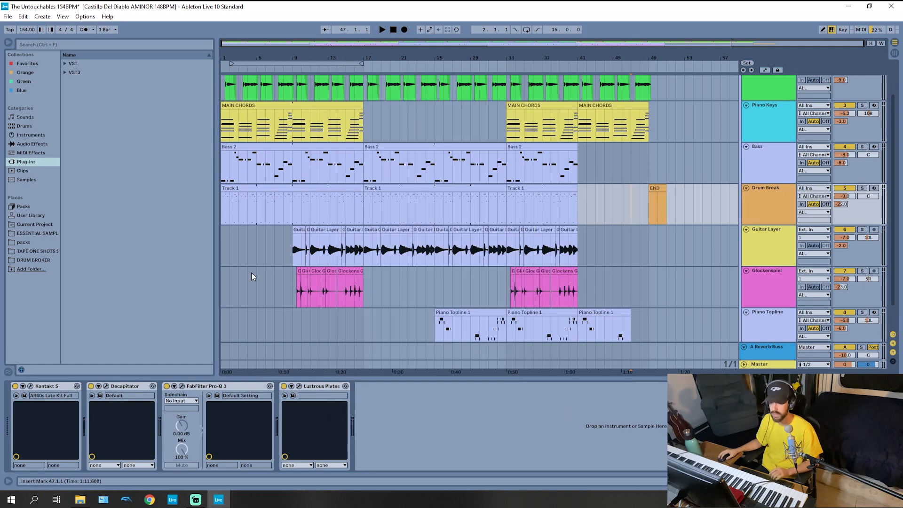
# Step: Play the full arrangement from bar 1 and stop playback around bar 29
pyautogui.click(223, 250)
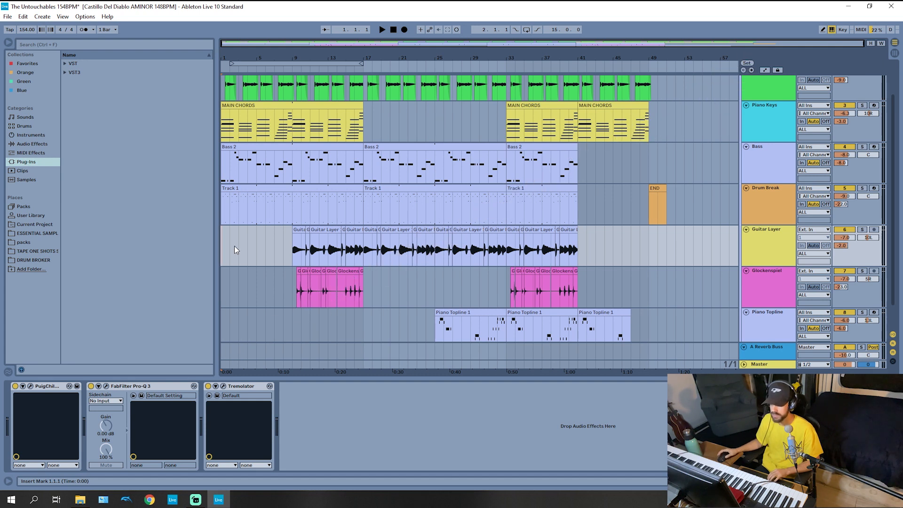
pyautogui.press('space')
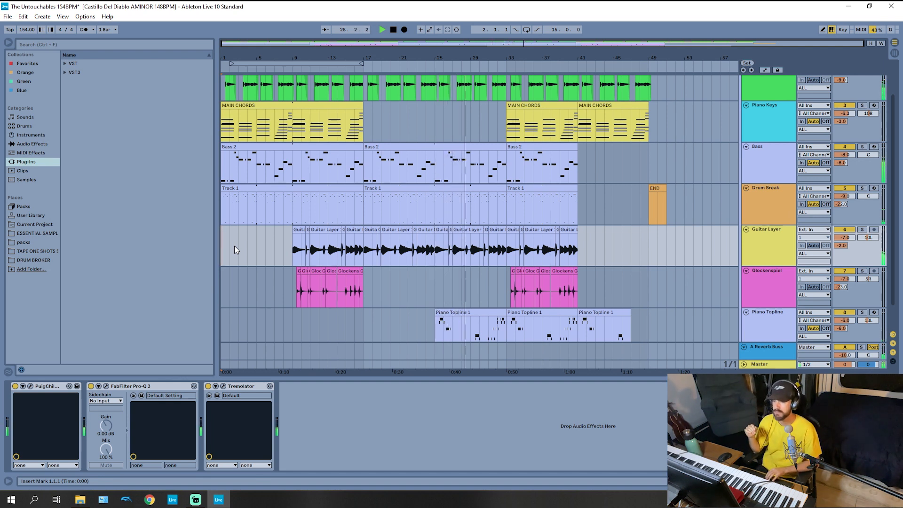
pyautogui.press('space')
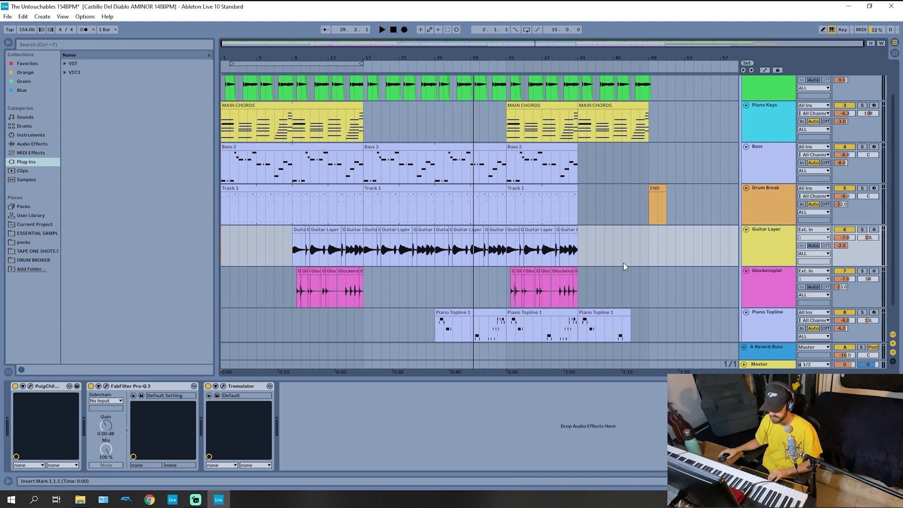
# Step: Go through the Piano Keys, Piano Topline, Bass, Drum Break, Guitar Layer and Glockenspiel tracks and view each one's device chain
pyautogui.scroll(2, 624, 261)
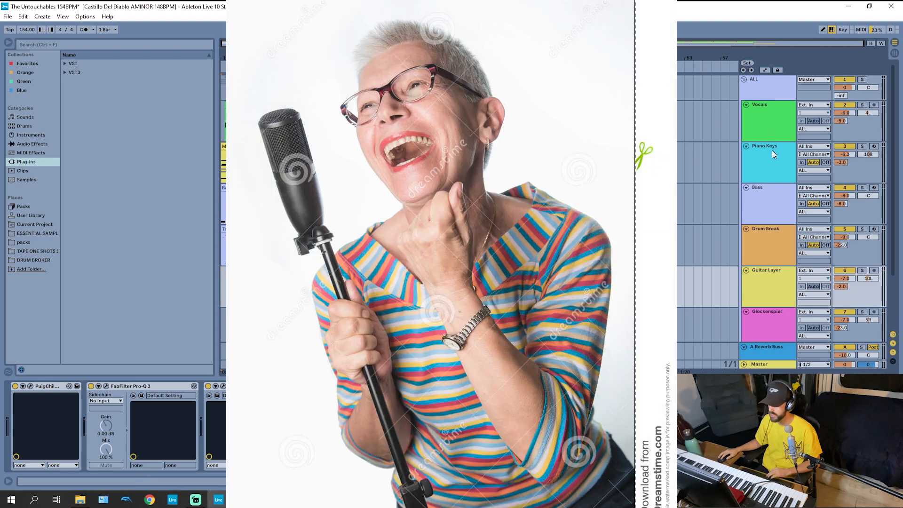
pyautogui.click(773, 151)
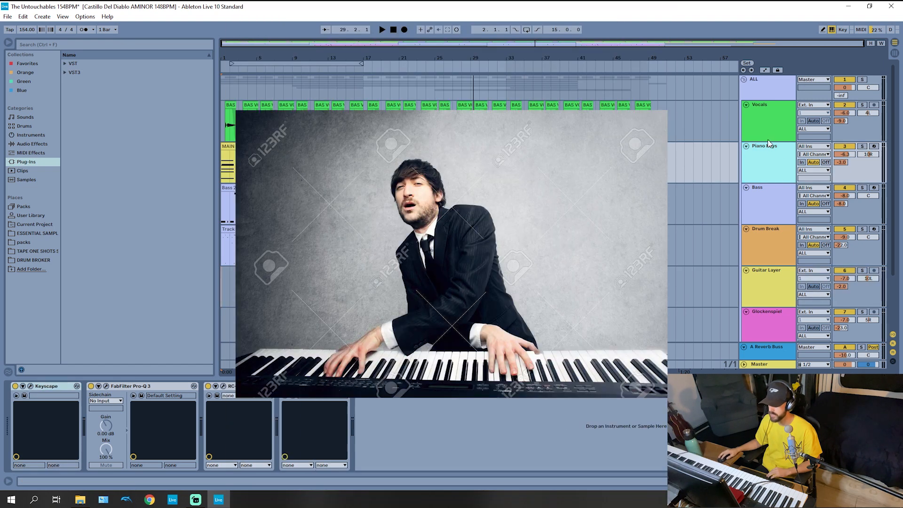
pyautogui.scroll(-3, 789, 191)
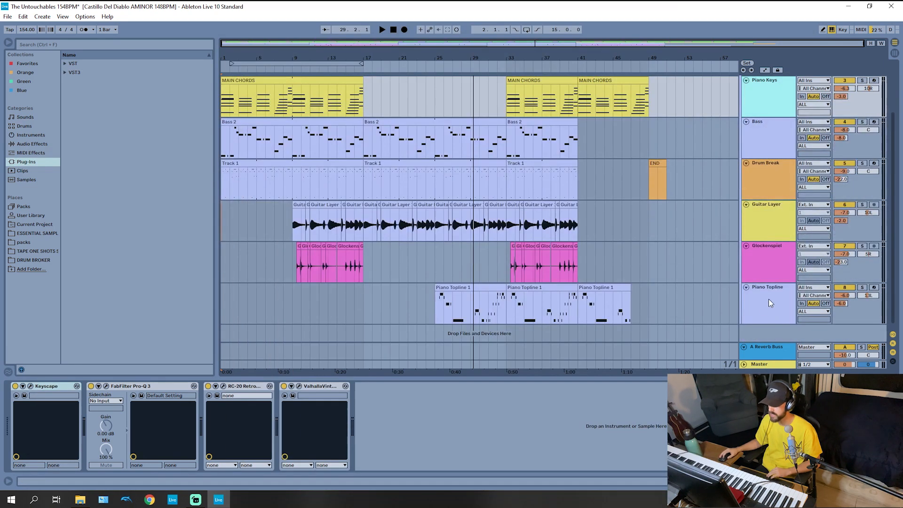
pyautogui.click(770, 299)
pyautogui.click(779, 89)
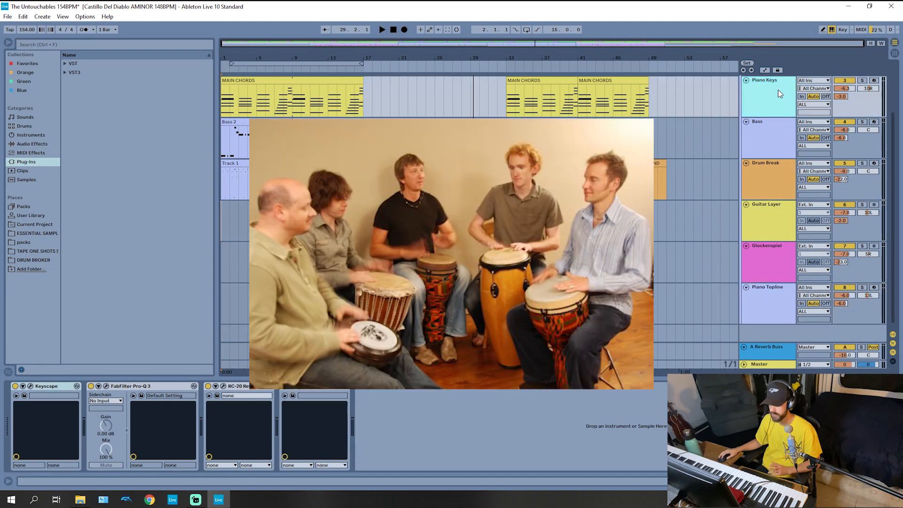
pyautogui.click(775, 131)
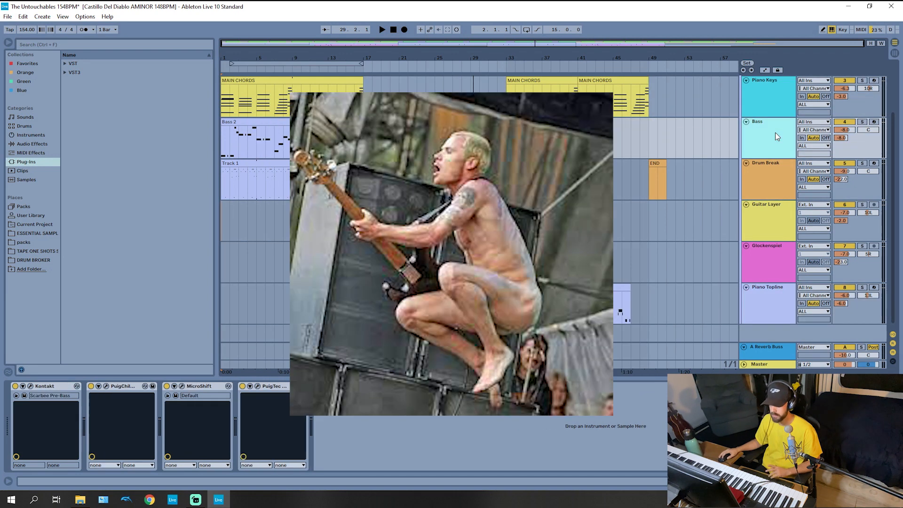
pyautogui.click(758, 178)
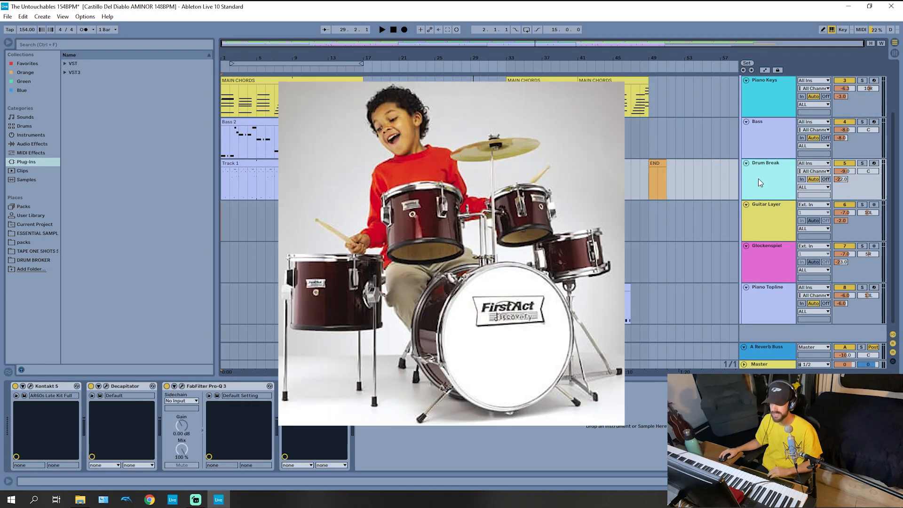
pyautogui.click(774, 224)
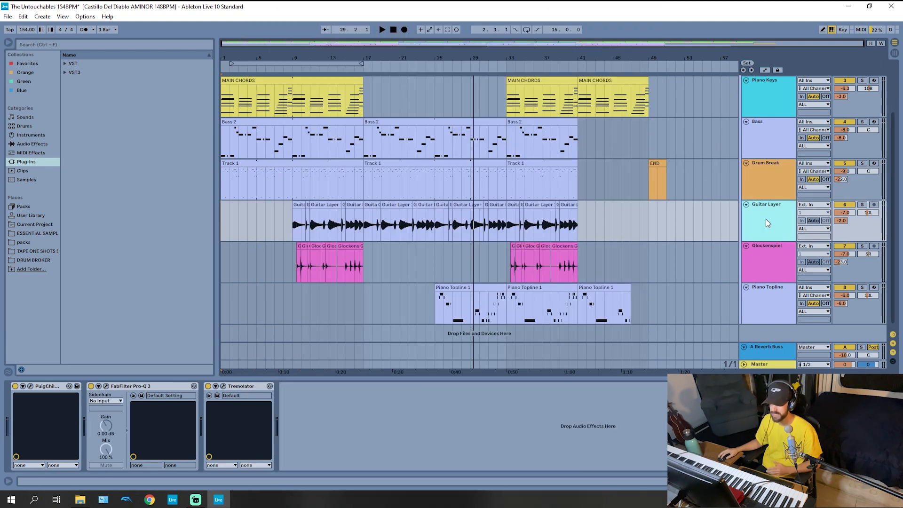
pyautogui.click(768, 265)
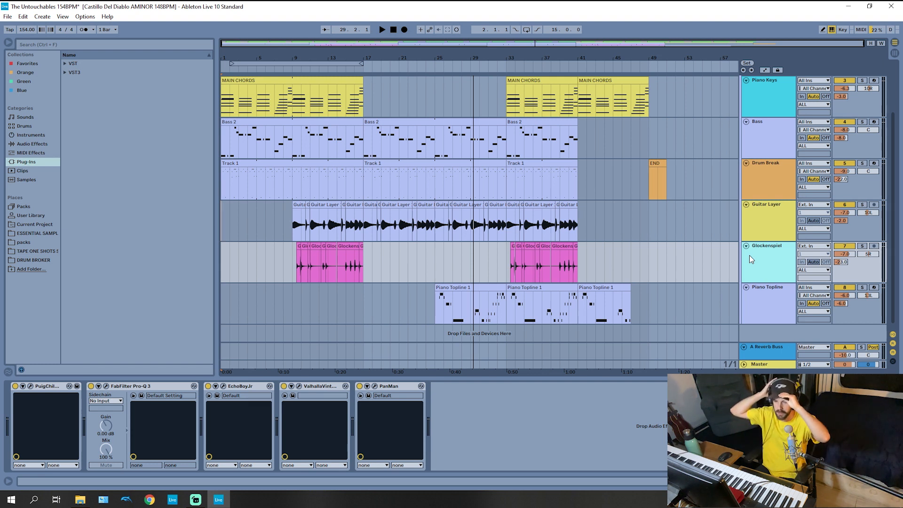
# Step: Place the insert marker at bar 9 on the Guitar Layer track and solo that track
pyautogui.scroll(1, 754, 252)
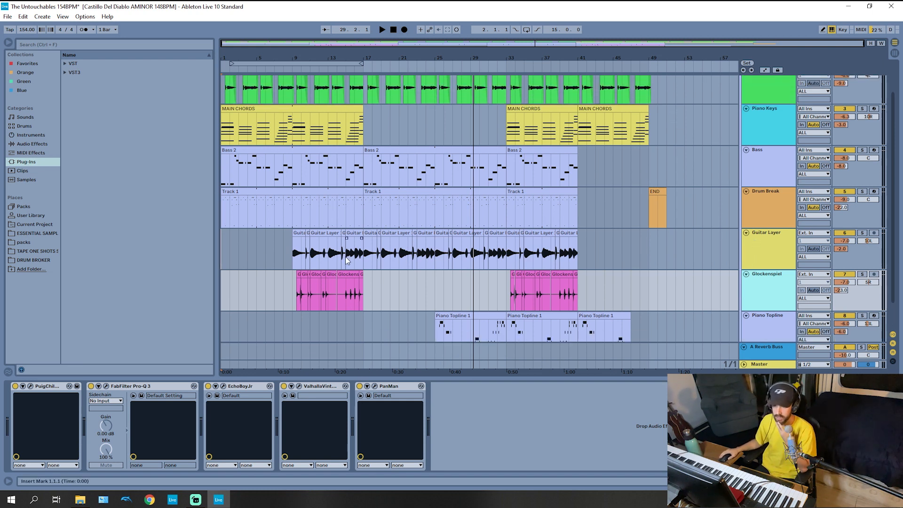
pyautogui.click(771, 256)
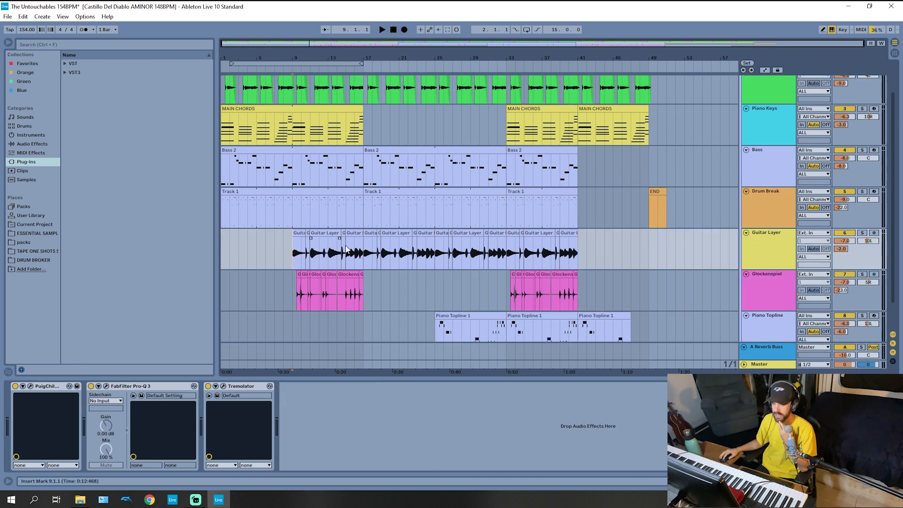
pyautogui.click(770, 254)
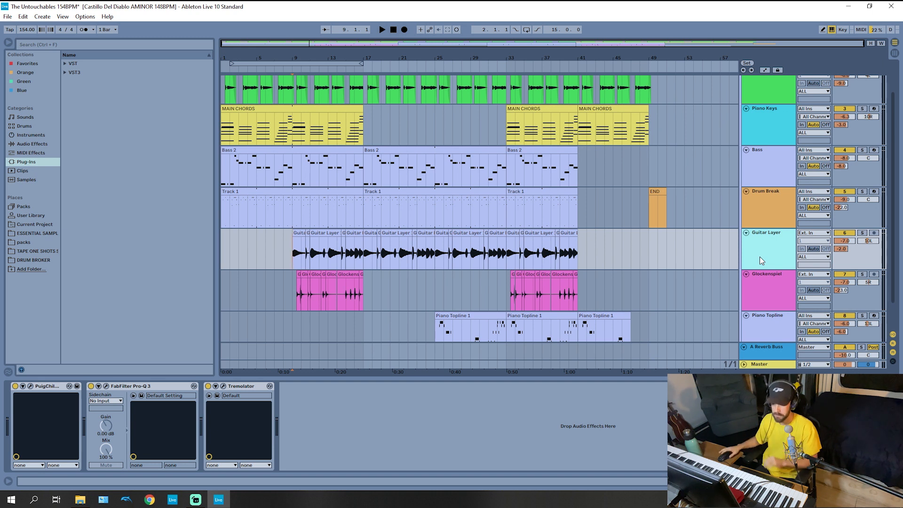
pyautogui.click(862, 233)
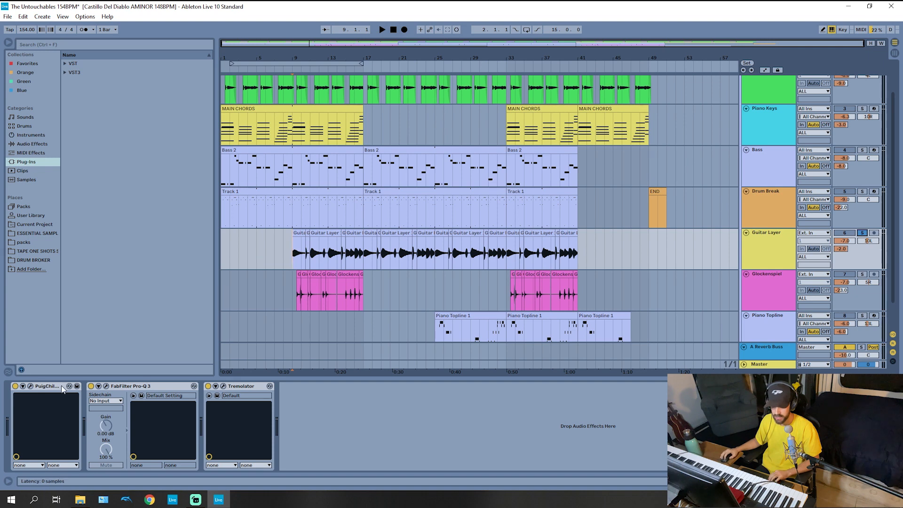
# Step: Examine the settings of the Guitar Layer's PuigChild 670, FabFilter Pro-Q 3 and Tremolator plug-ins one after another
pyautogui.click(33, 385)
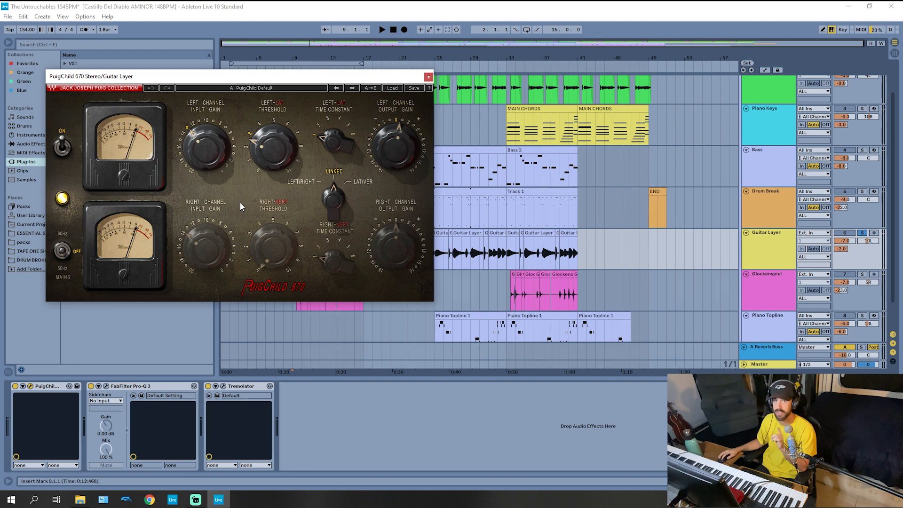
pyautogui.click(427, 76)
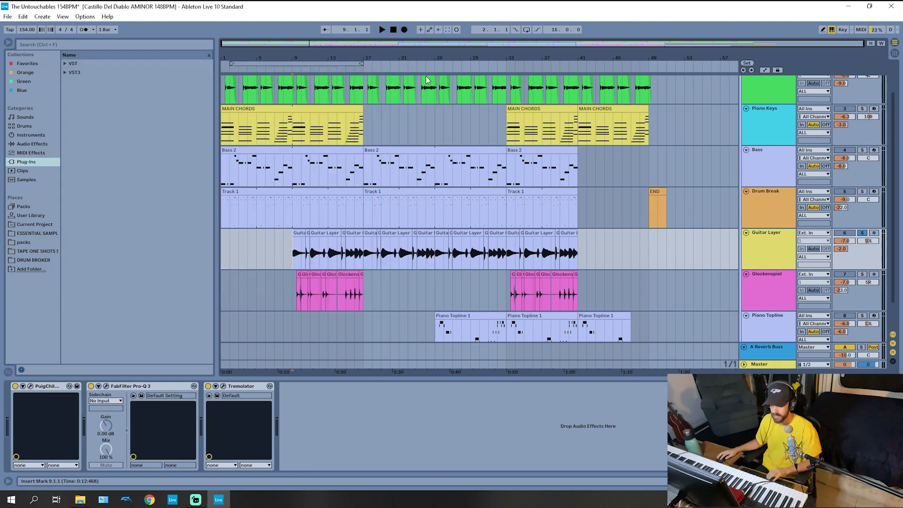
pyautogui.click(106, 385)
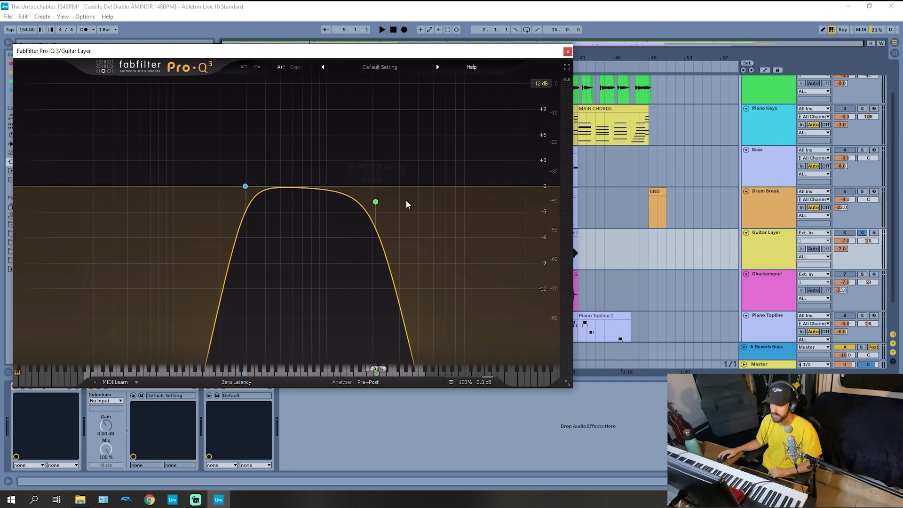
pyautogui.click(568, 51)
pyautogui.click(223, 386)
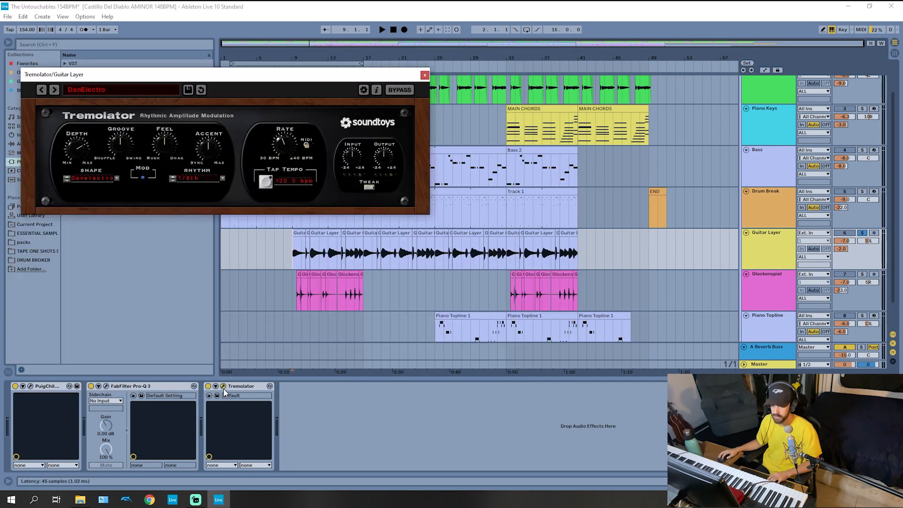
# Step: Audition the soloed guitar from bar 9 with its compressor, EQ and Tremolator bypassed and re-enabled, then stop and close the Tremolator window
pyautogui.click(291, 256)
pyautogui.press('space')
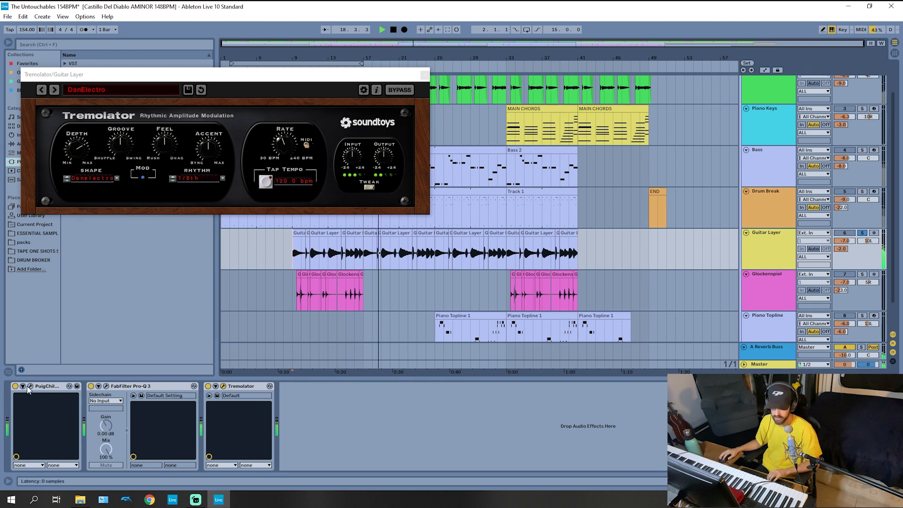
pyautogui.click(91, 386)
pyautogui.click(208, 386)
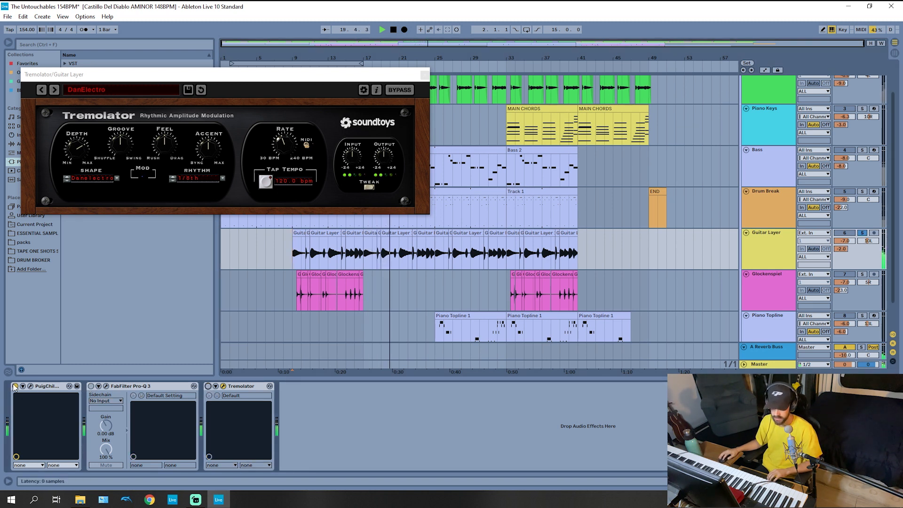
pyautogui.click(15, 386)
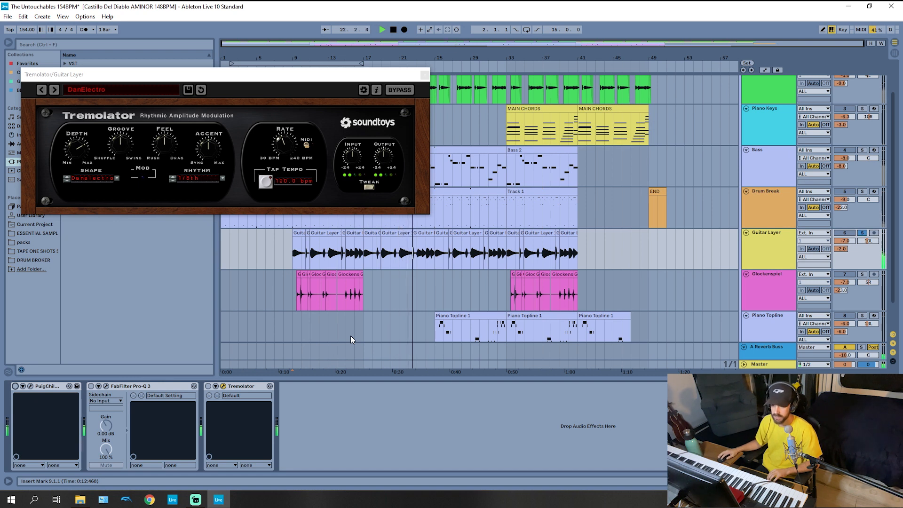
pyautogui.click(15, 386)
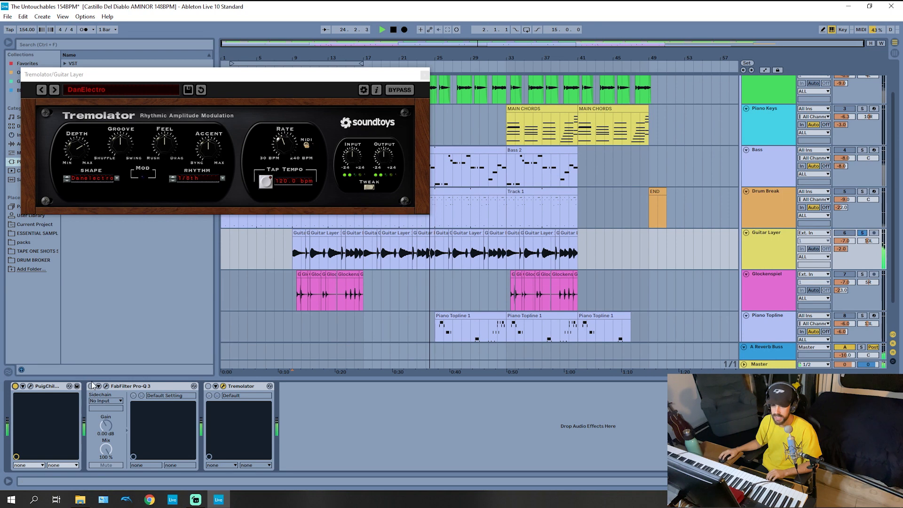
pyautogui.click(208, 386)
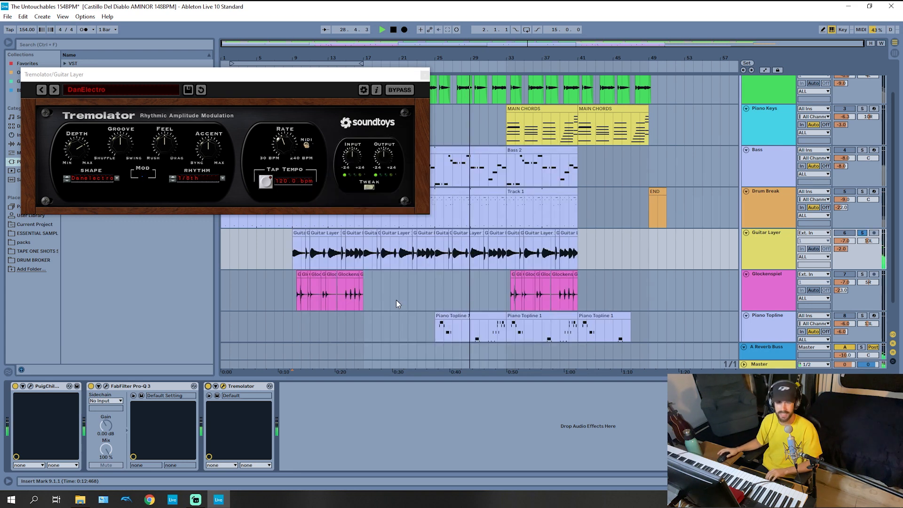
pyautogui.press('space')
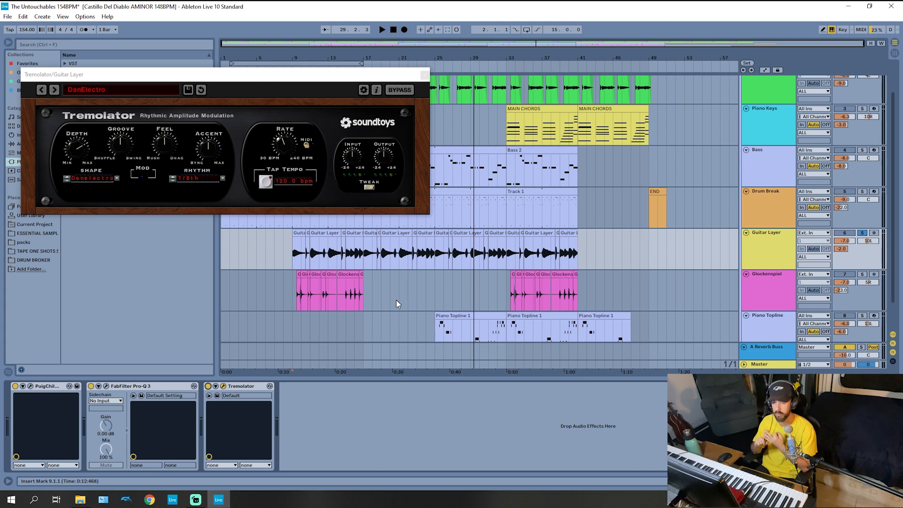
pyautogui.click(425, 74)
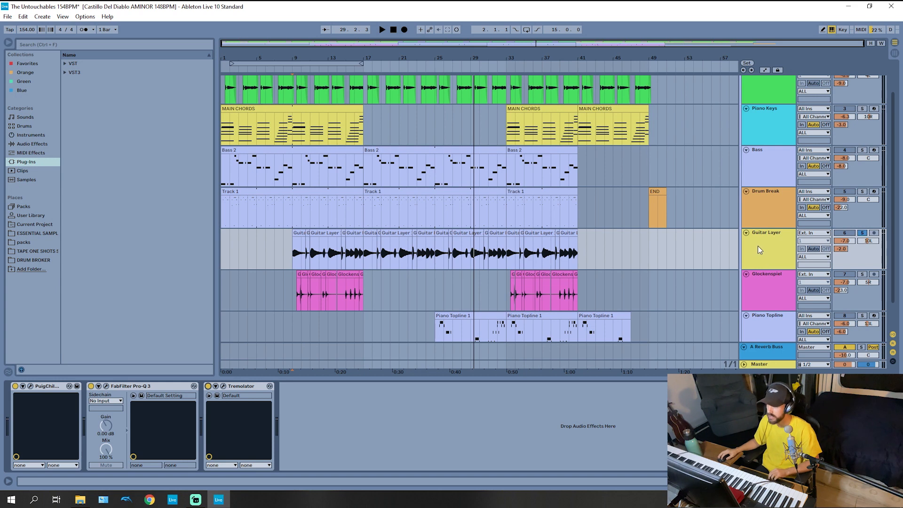
# Step: Open the first MAIN CHORDS clip on the Piano Keys track and examine its chord notes while playing it
pyautogui.scroll(2, 757, 249)
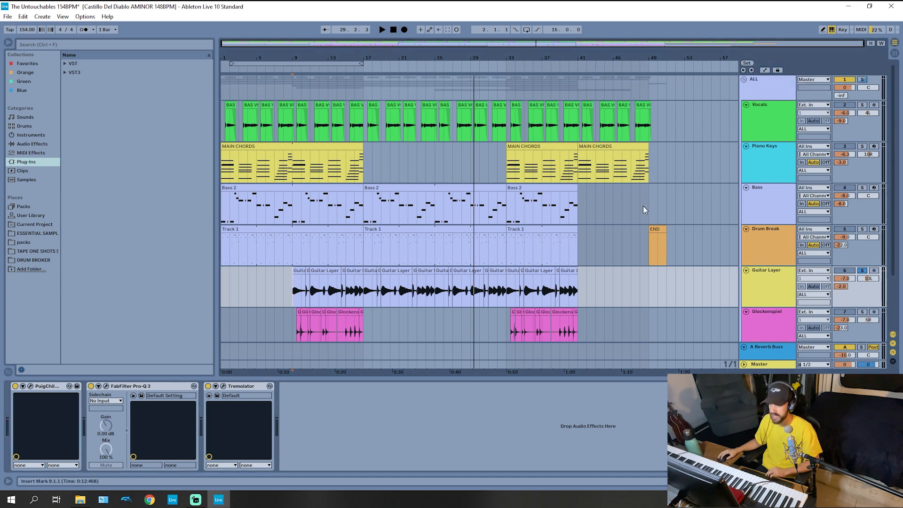
pyautogui.doubleClick(339, 160)
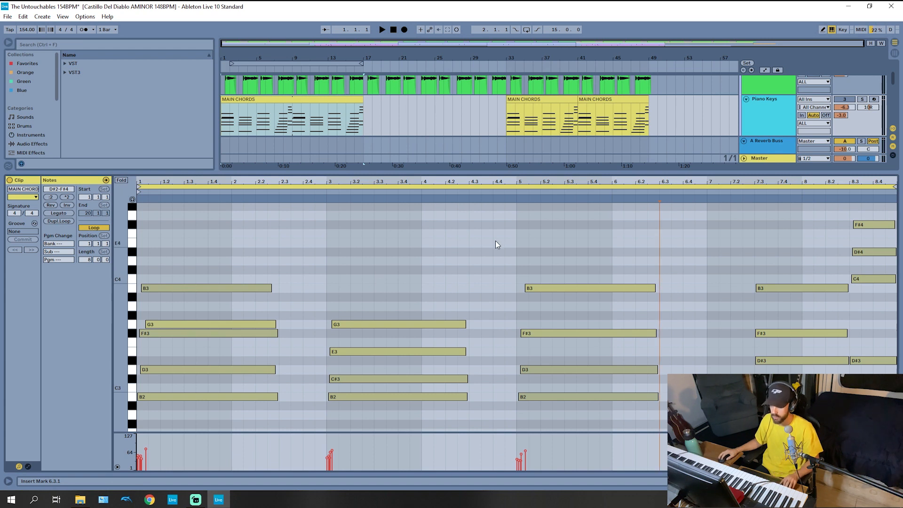
pyautogui.scroll(-3, 498, 240)
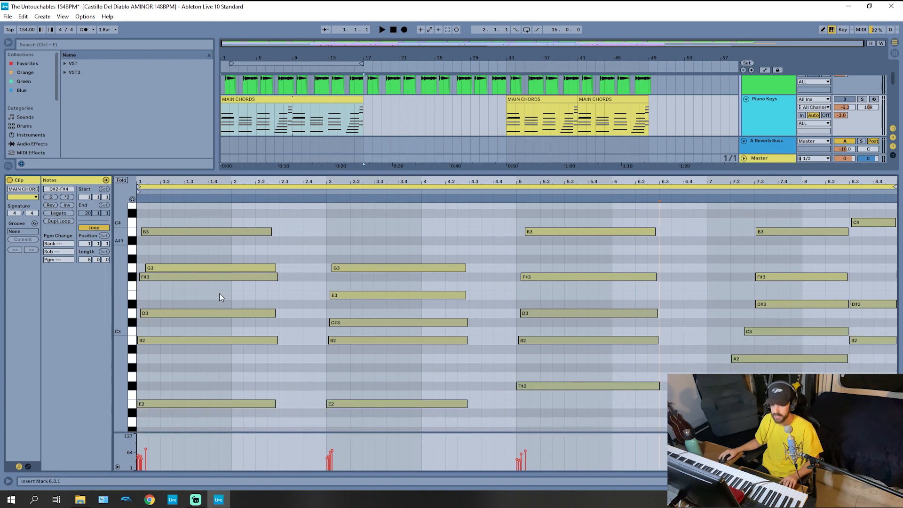
pyautogui.scroll(-1, 442, 347)
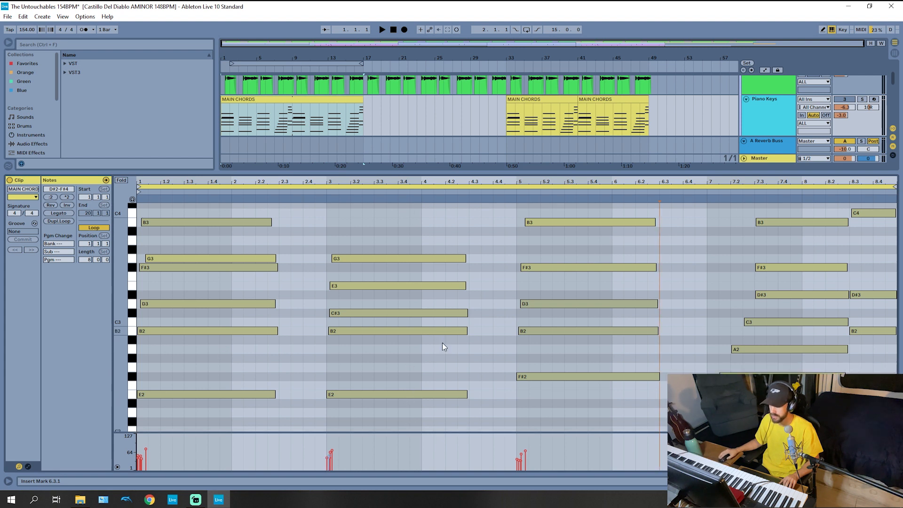
pyautogui.scroll(-1, 442, 343)
pyautogui.scroll(1, 596, 366)
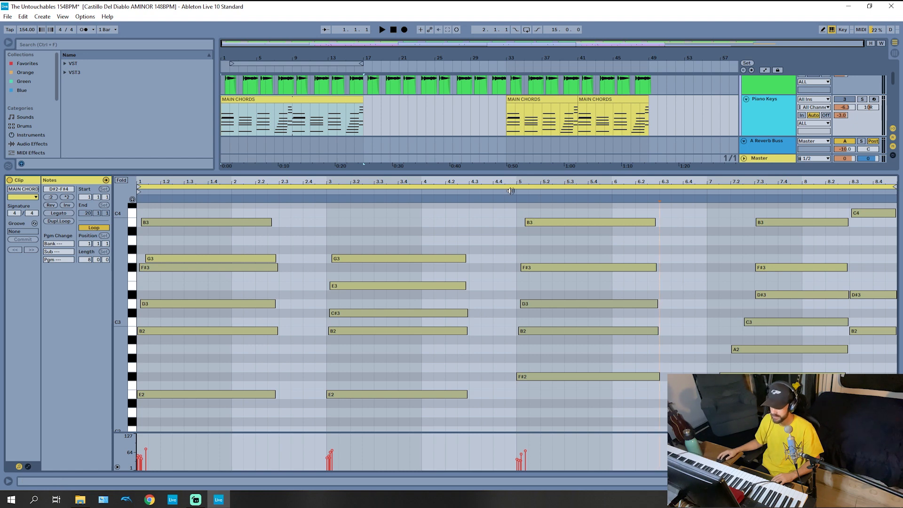
pyautogui.press('space')
pyautogui.scroll(-2, 550, 263)
pyautogui.scroll(3, 552, 266)
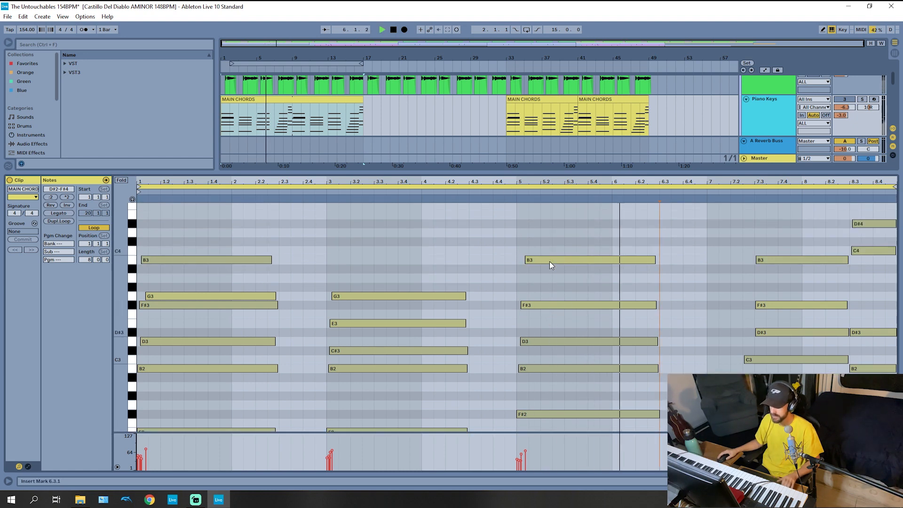
# Step: Stop playback, solo the Piano Keys and Guitar Layer tracks together, and audition them from bar 9
pyautogui.hotkey('shift', 'Tab')
pyautogui.press('space')
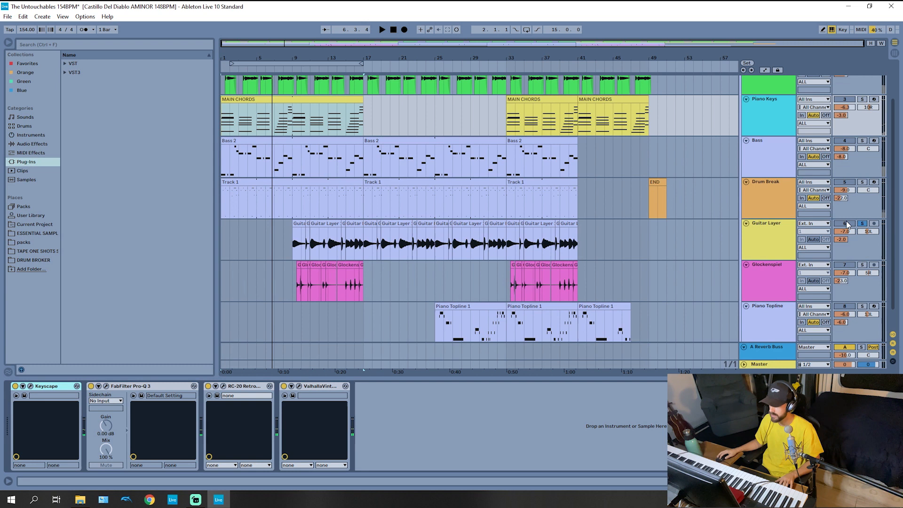
pyautogui.click(862, 100)
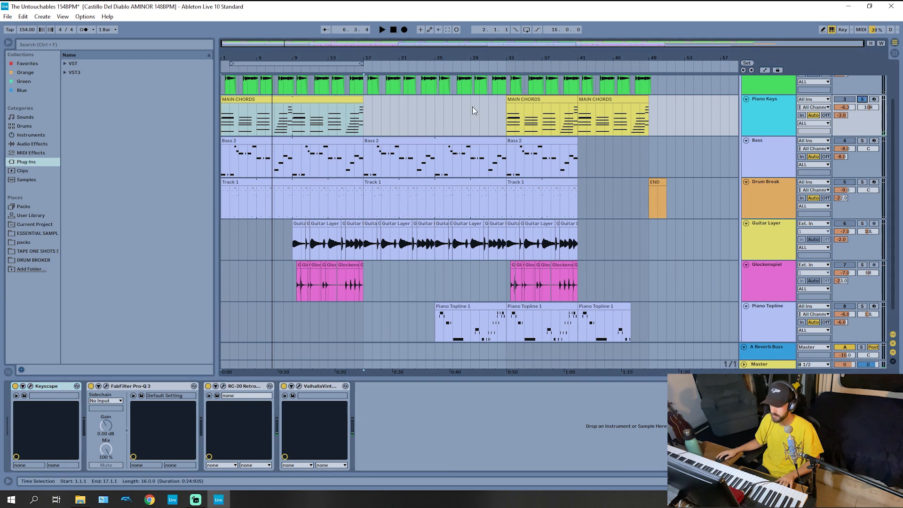
pyautogui.click(298, 121)
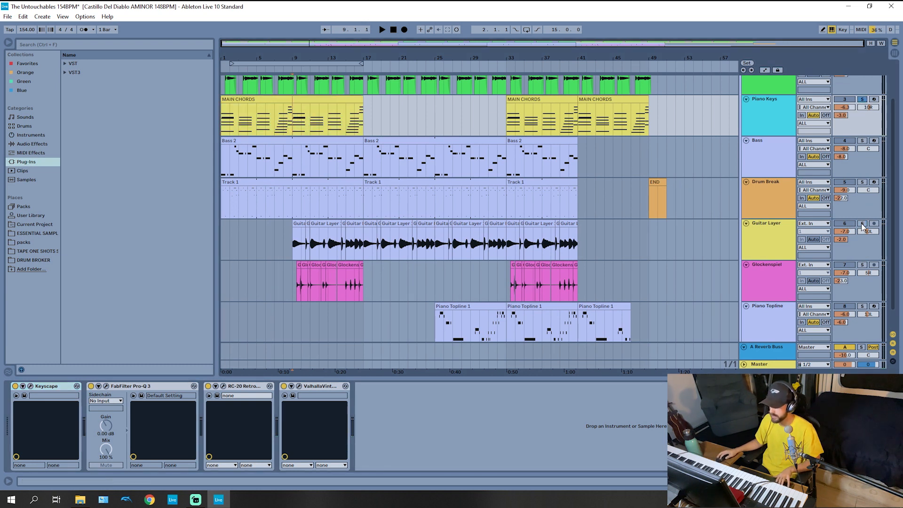
pyautogui.keyDown('ctrl'); pyautogui.click(862, 224); pyautogui.keyUp('ctrl')
pyautogui.press('space')
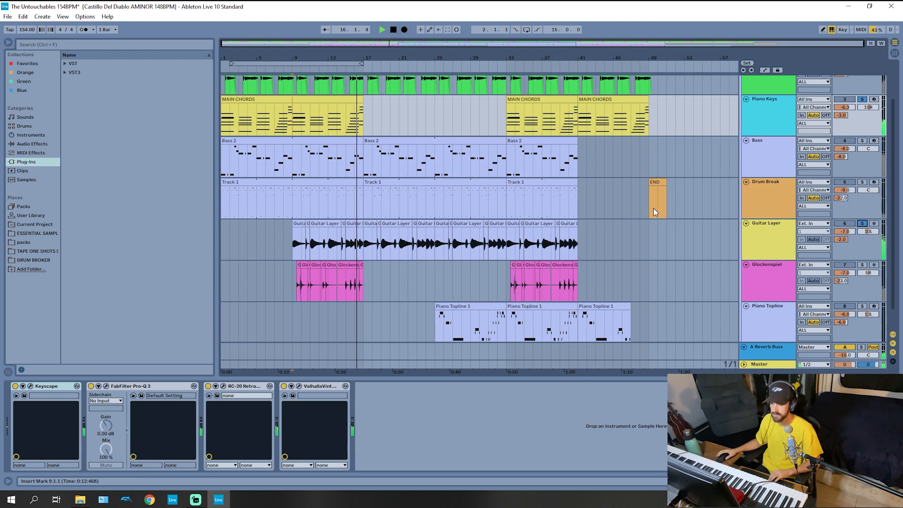
pyautogui.press('space')
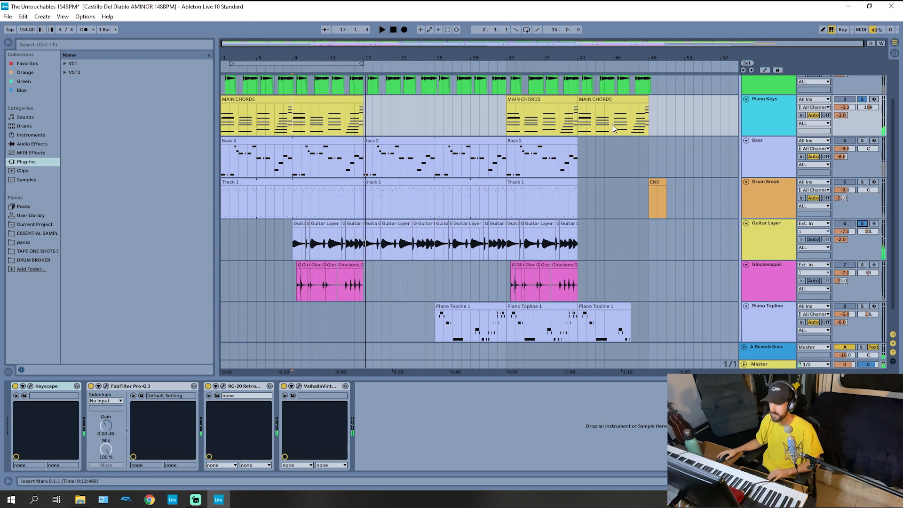
# Step: Examine the settings of the Piano Keys track's Keyscape instrument and its FabFilter Pro-Q 3 filter bands
pyautogui.click(782, 114)
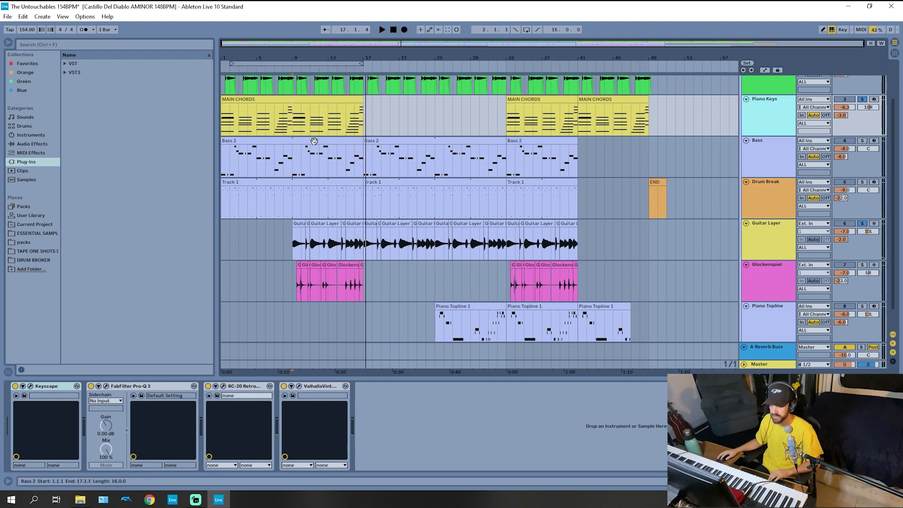
pyautogui.click(31, 386)
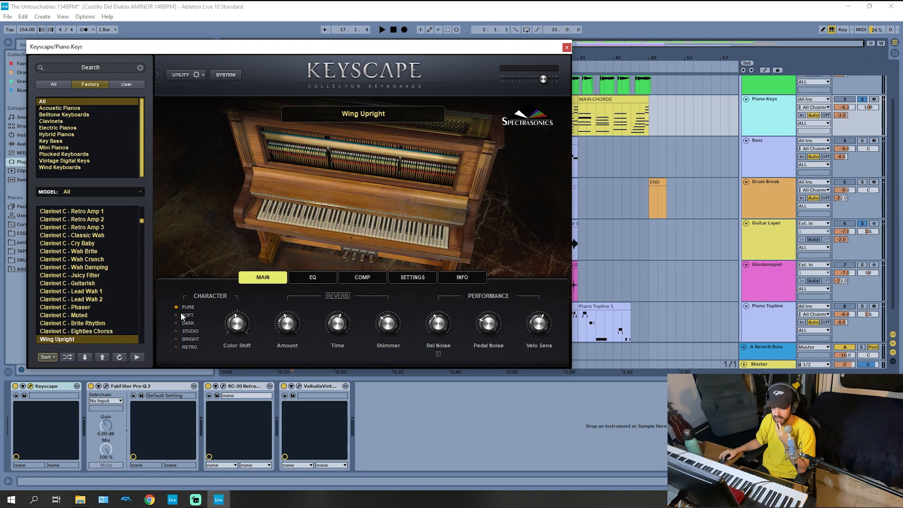
pyautogui.moveTo(237, 326)
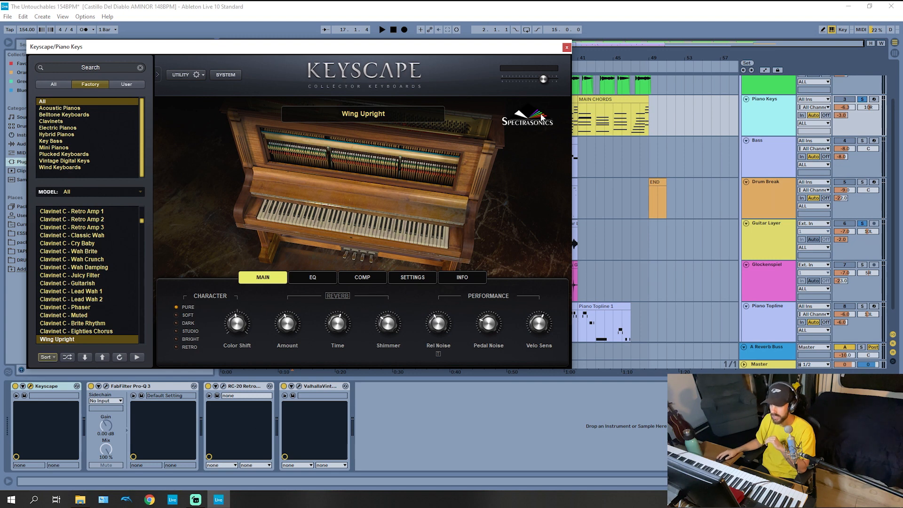
pyautogui.click(566, 48)
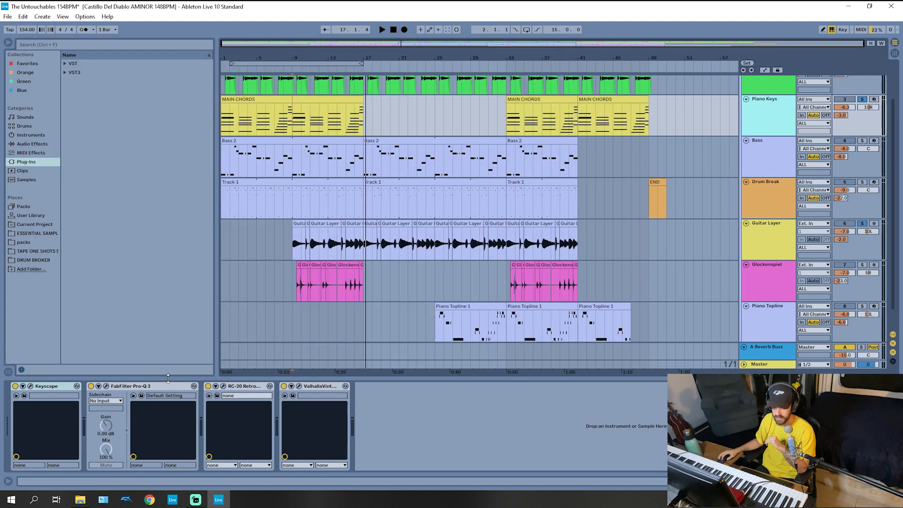
pyautogui.click(107, 386)
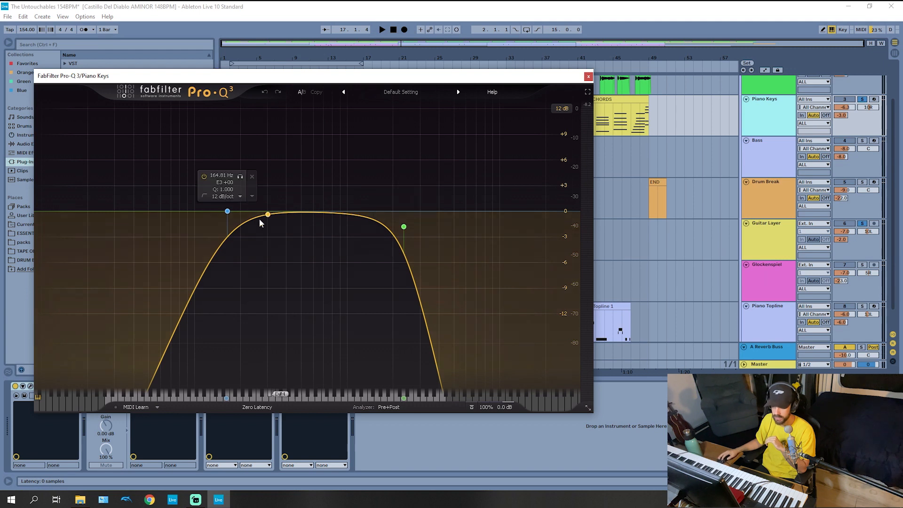
pyautogui.moveTo(418, 215)
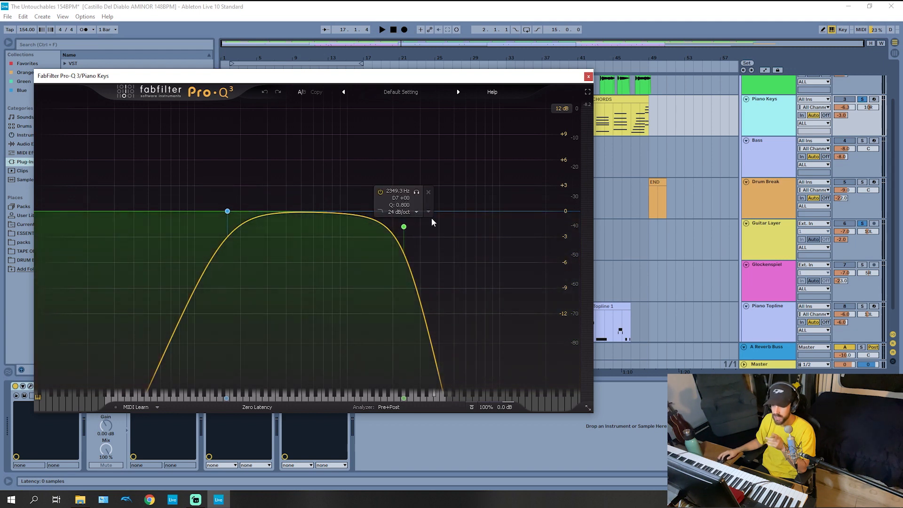
pyautogui.moveTo(226, 209)
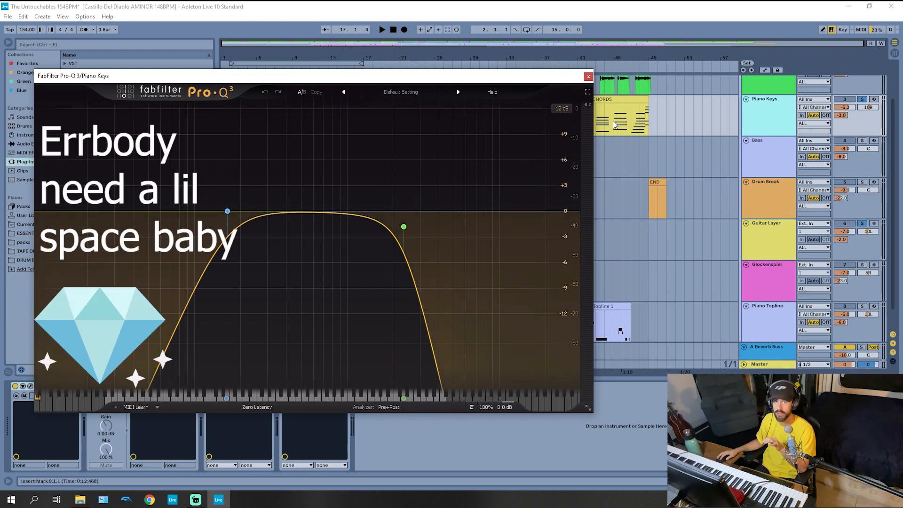
pyautogui.click(588, 76)
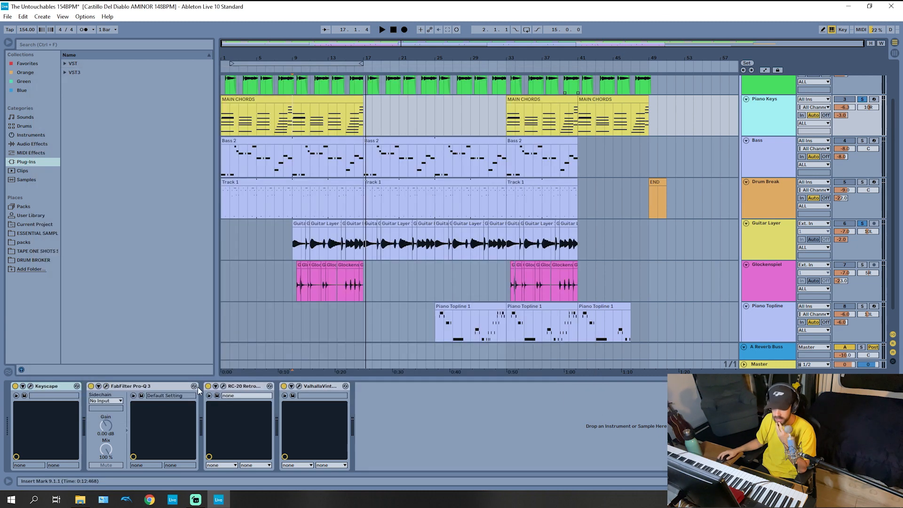
# Step: Examine the settings of the Piano Keys track's RC-20 Retro Color and ValhallaVintageVerb plug-ins
pyautogui.click(223, 386)
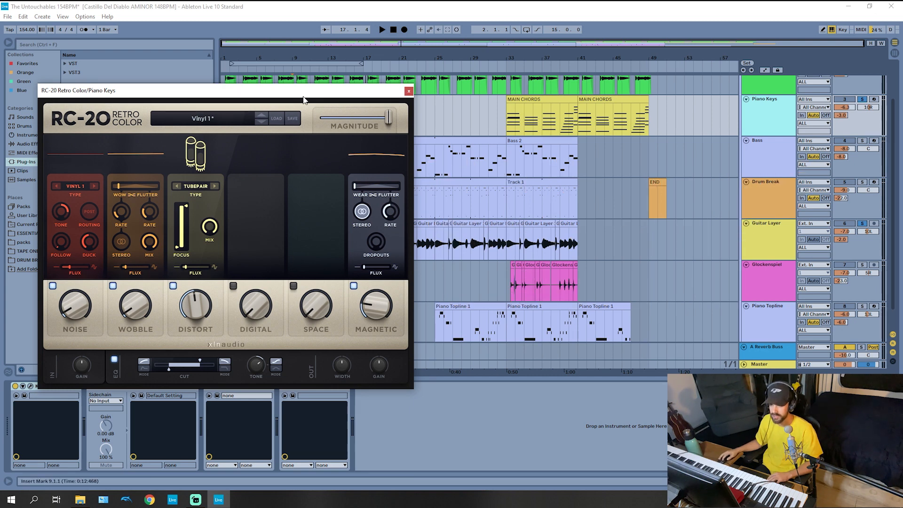
pyautogui.moveTo(305, 96); pyautogui.dragTo(629, 112)
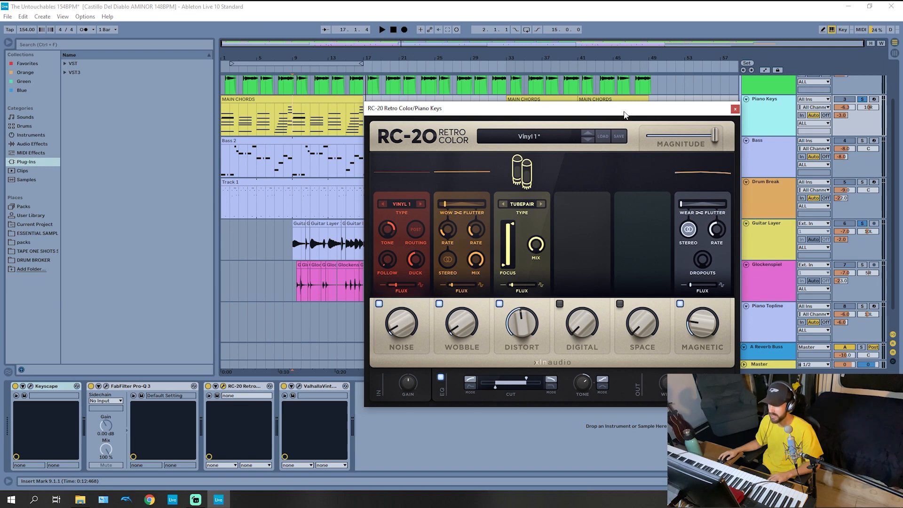
pyautogui.click(735, 109)
pyautogui.click(299, 386)
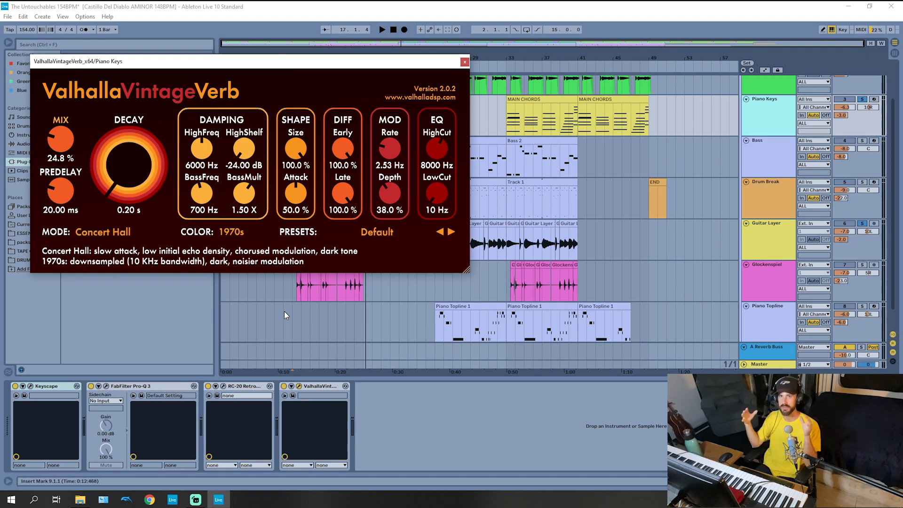
pyautogui.click(464, 62)
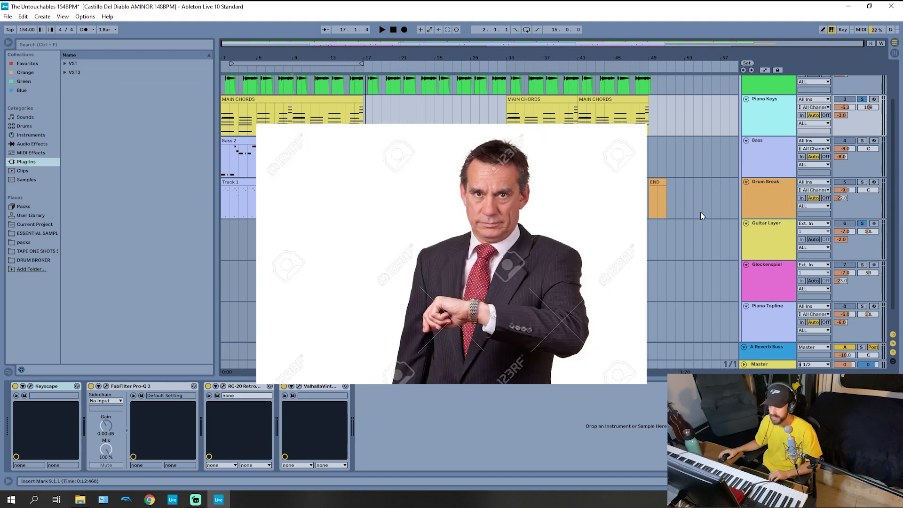
# Step: Solo only the Vocals track and audition it from bar 1
pyautogui.scroll(3, 701, 211)
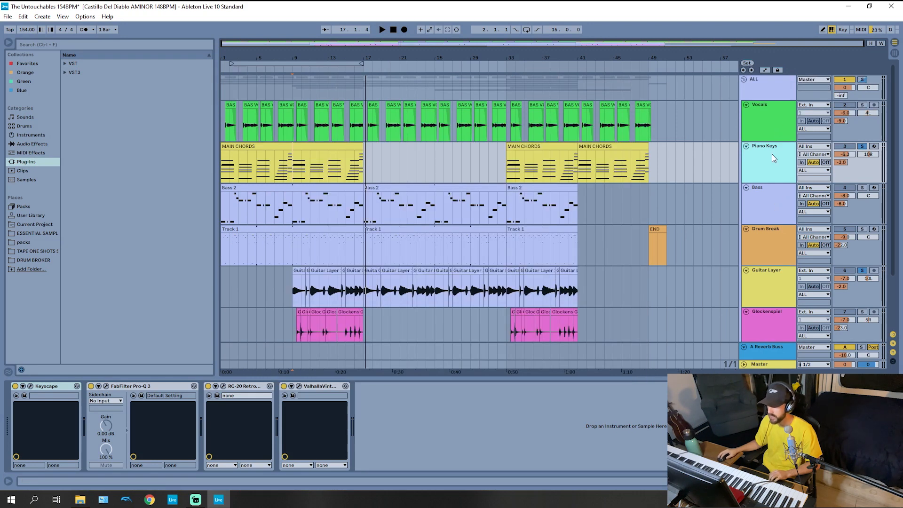
pyautogui.click(766, 113)
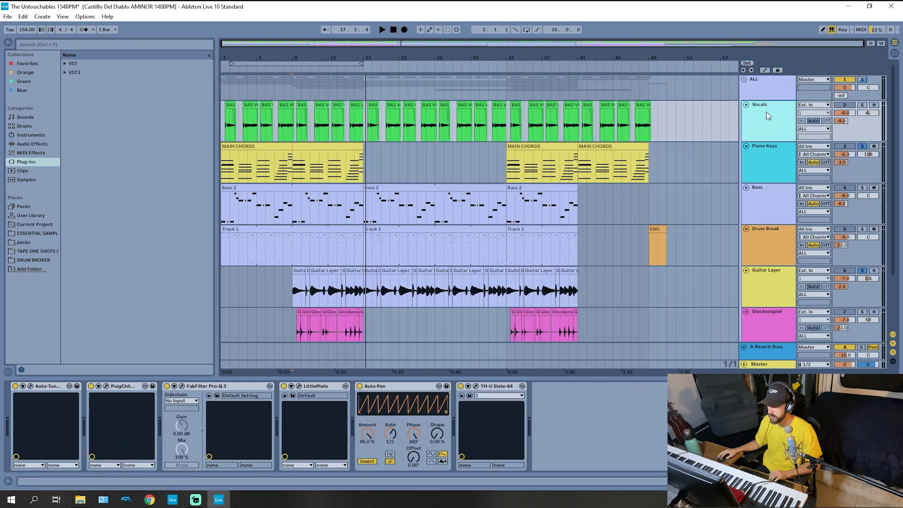
pyautogui.click(863, 104)
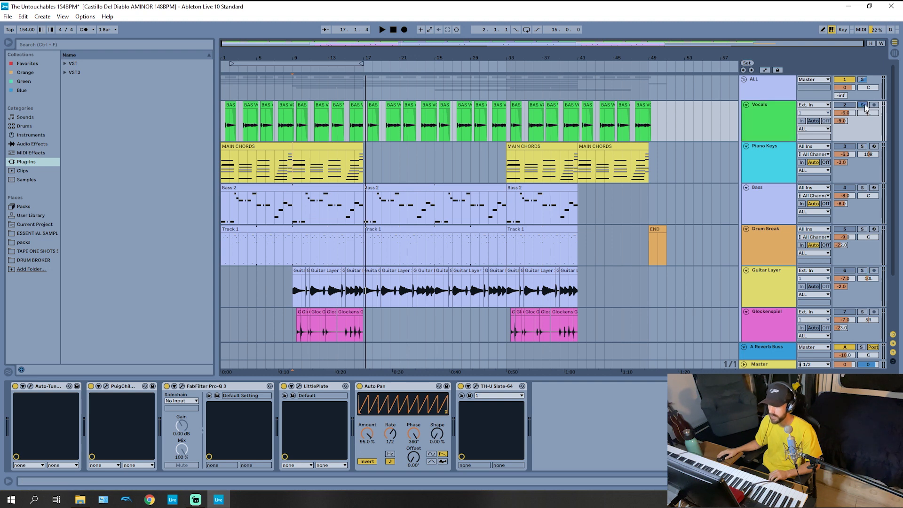
pyautogui.click(223, 134)
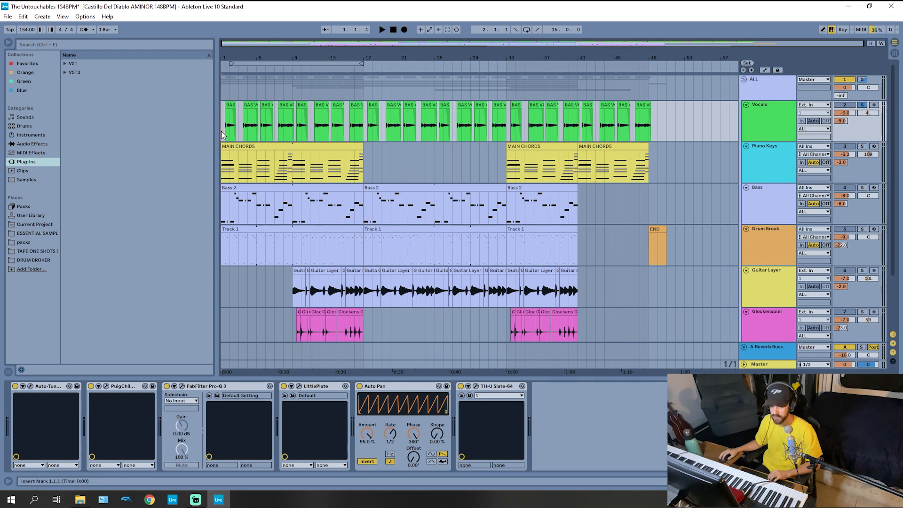
pyautogui.press('space')
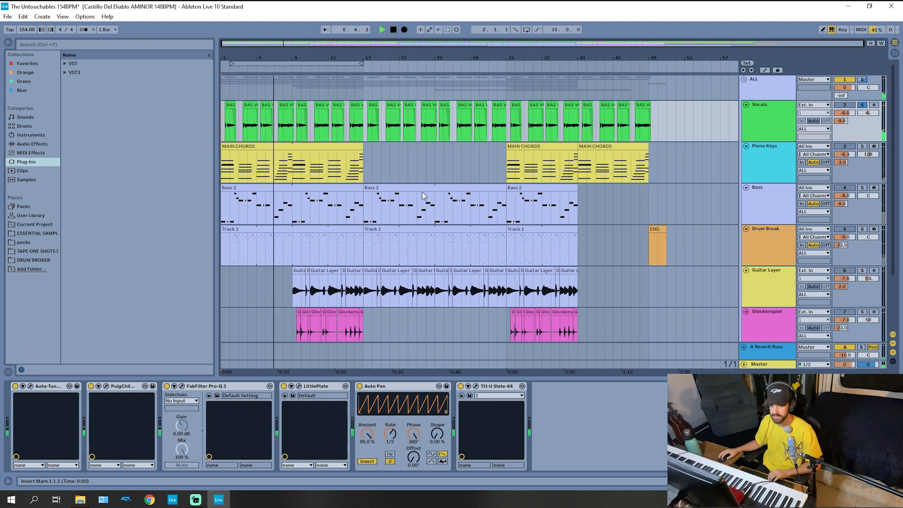
pyautogui.press('space')
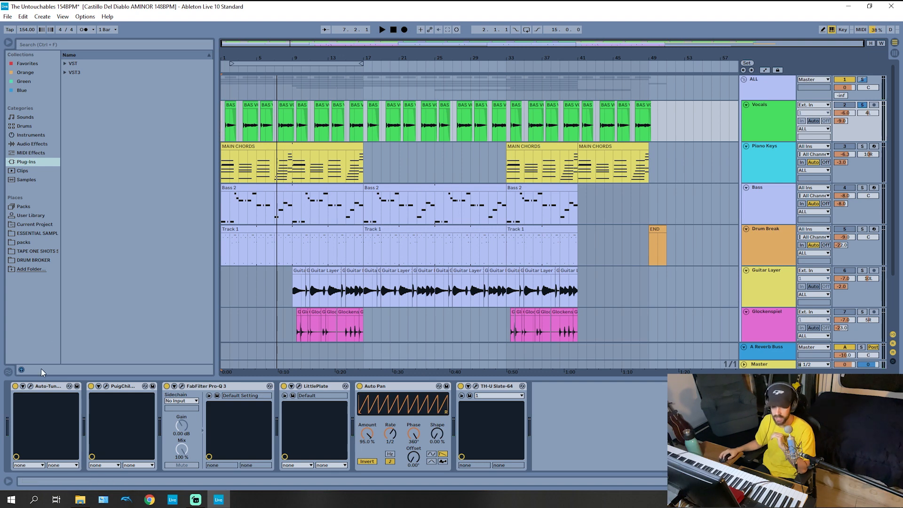
# Step: Examine the Vocals track's Auto-Tune settings, keep E as its key, and watch its pitch correction while playing from bar 1
pyautogui.click(30, 386)
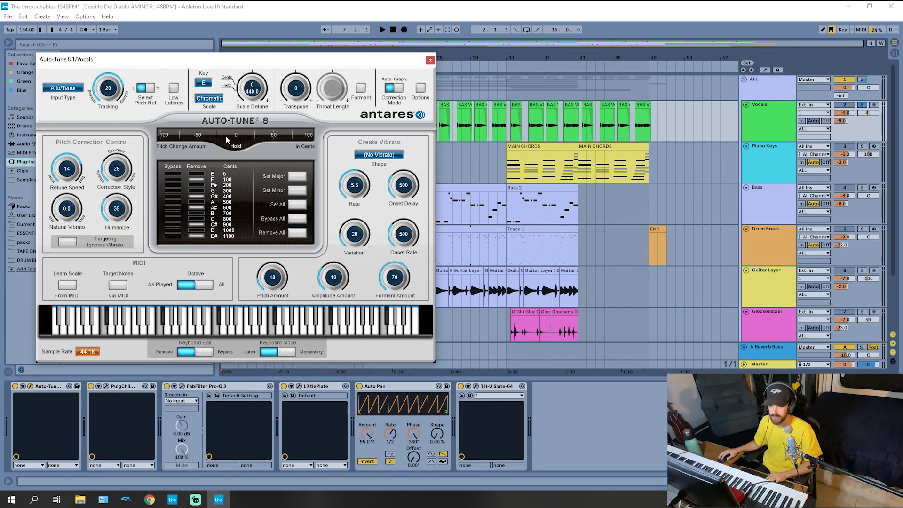
pyautogui.click(200, 84)
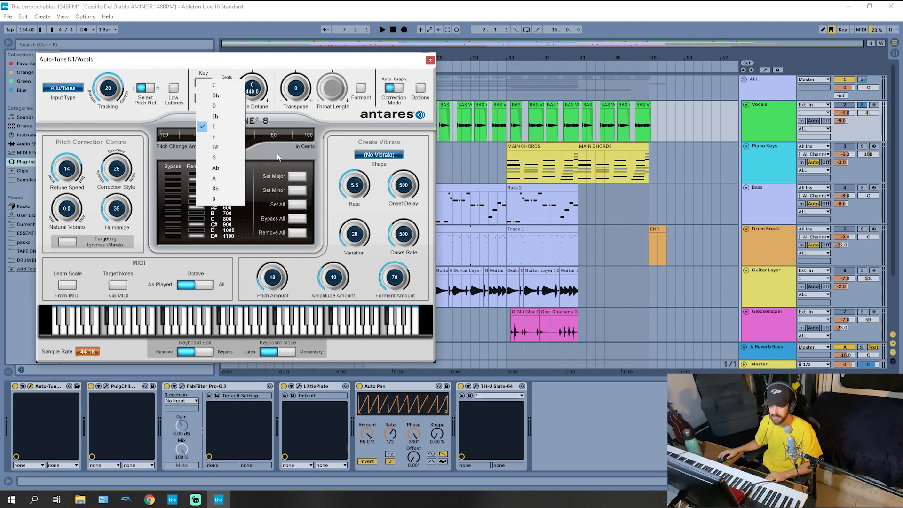
pyautogui.click(218, 126)
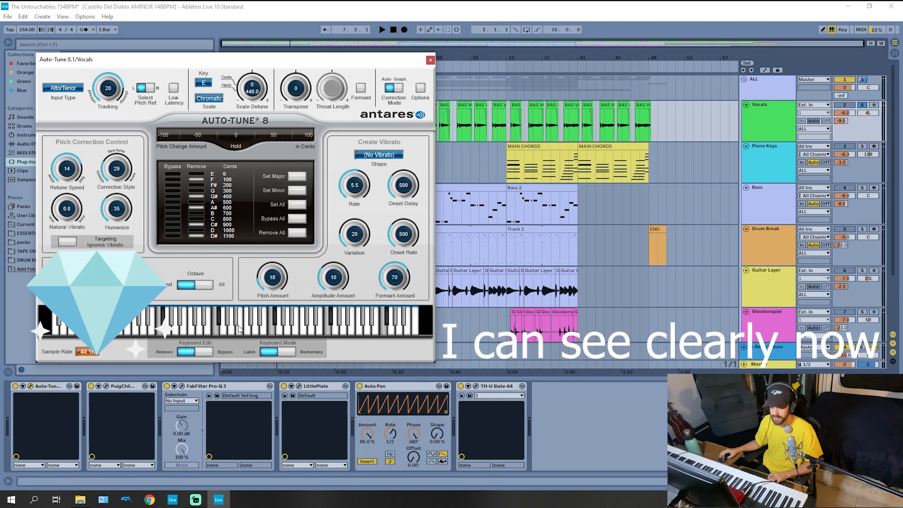
pyautogui.moveTo(368, 59); pyautogui.dragTo(420, 138)
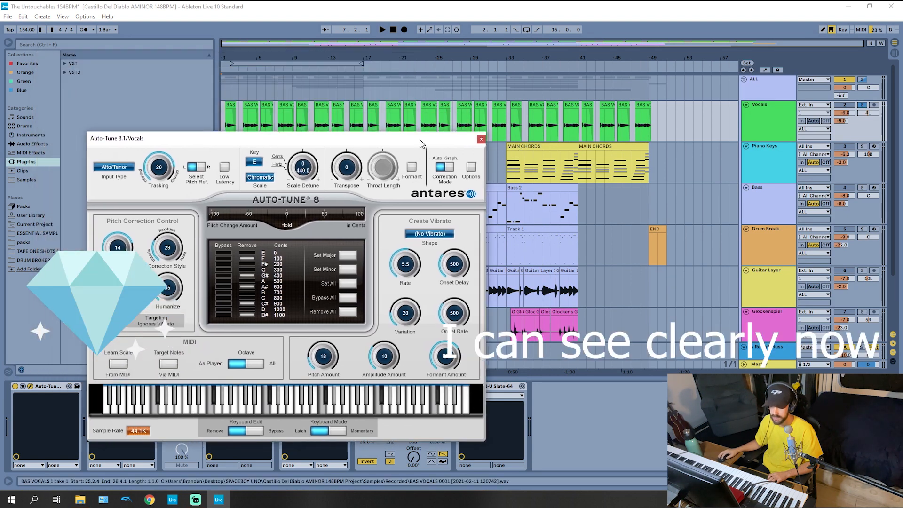
pyautogui.click(222, 105)
pyautogui.press('space')
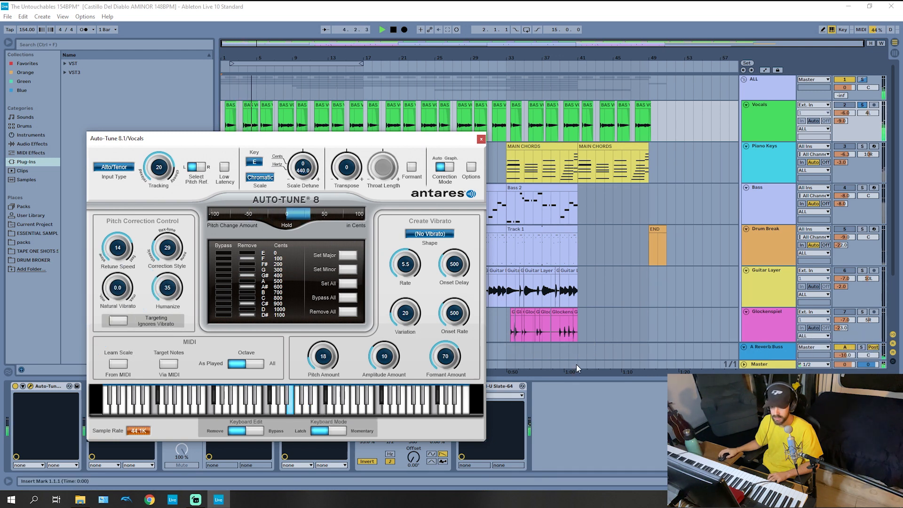
pyautogui.click(481, 141)
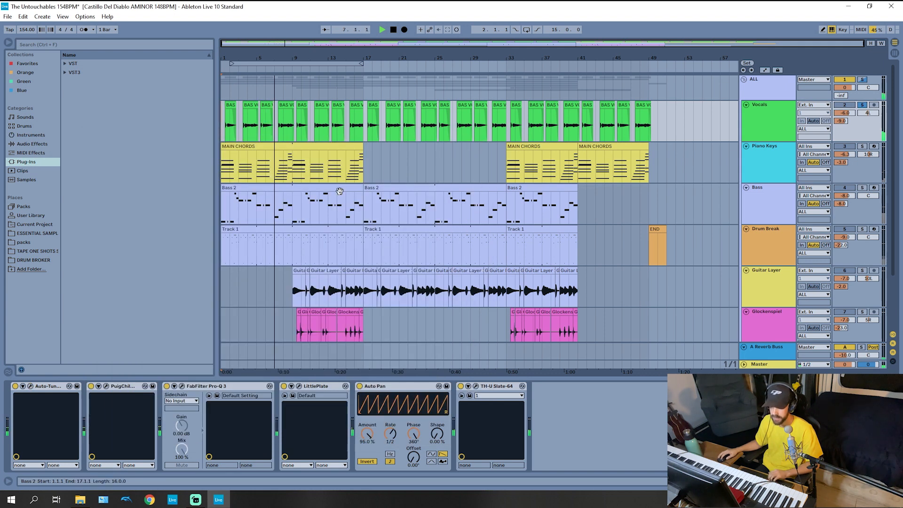
# Step: Examine the settings of the Vocals track's PuigChild 670 compressor and its FabFilter Pro-Q 3 filter bands
pyautogui.click(106, 386)
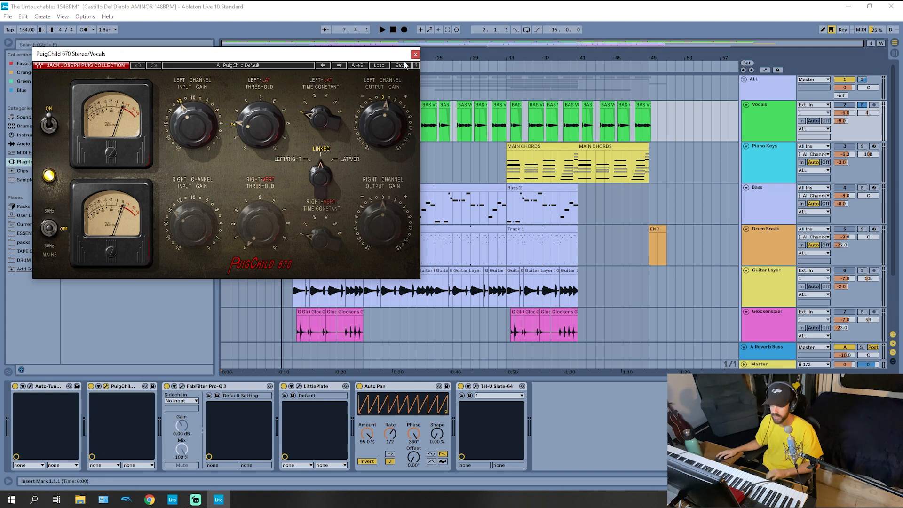
pyautogui.click(415, 54)
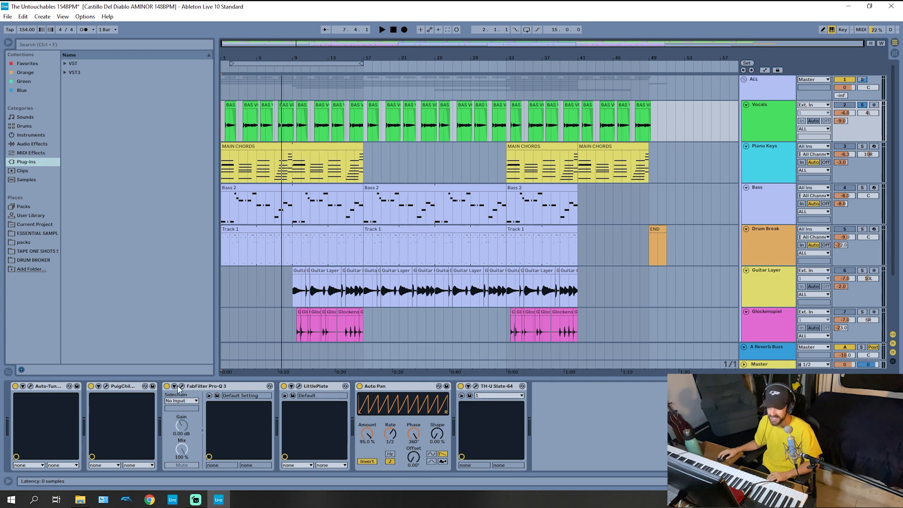
pyautogui.click(174, 386)
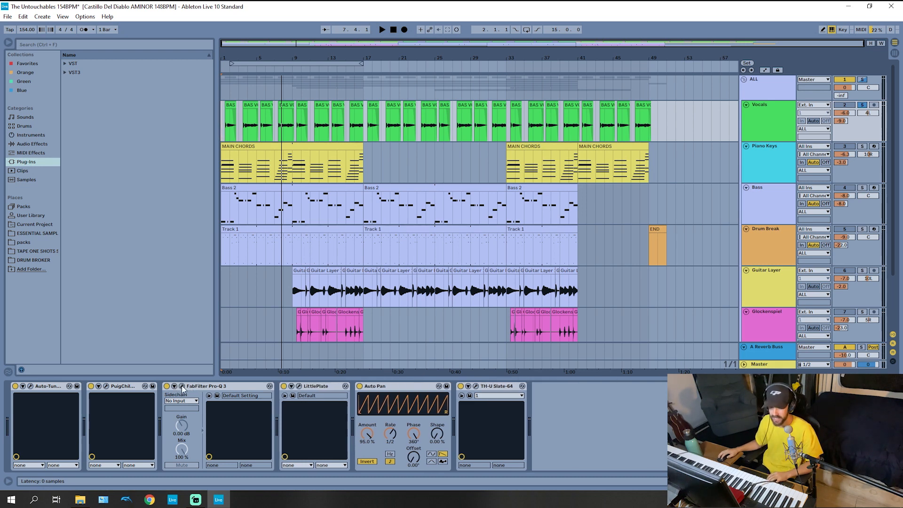
pyautogui.click(181, 386)
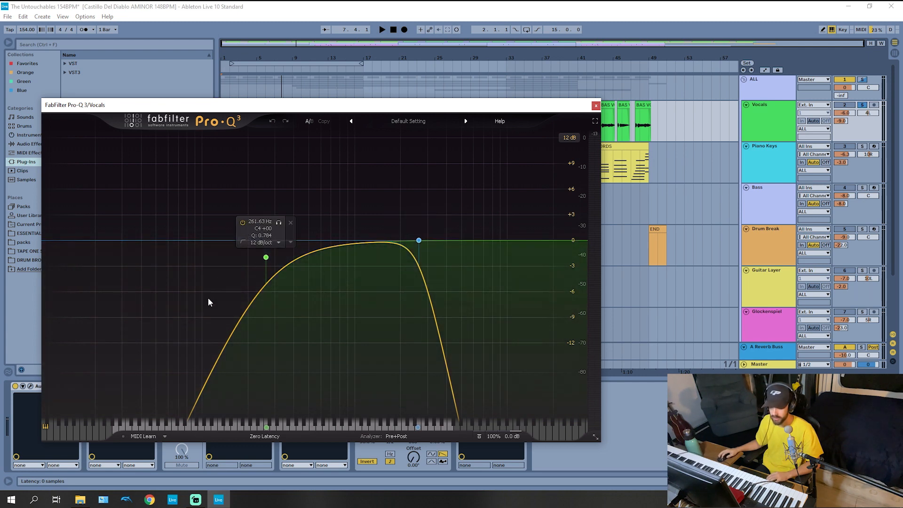
pyautogui.click(595, 105)
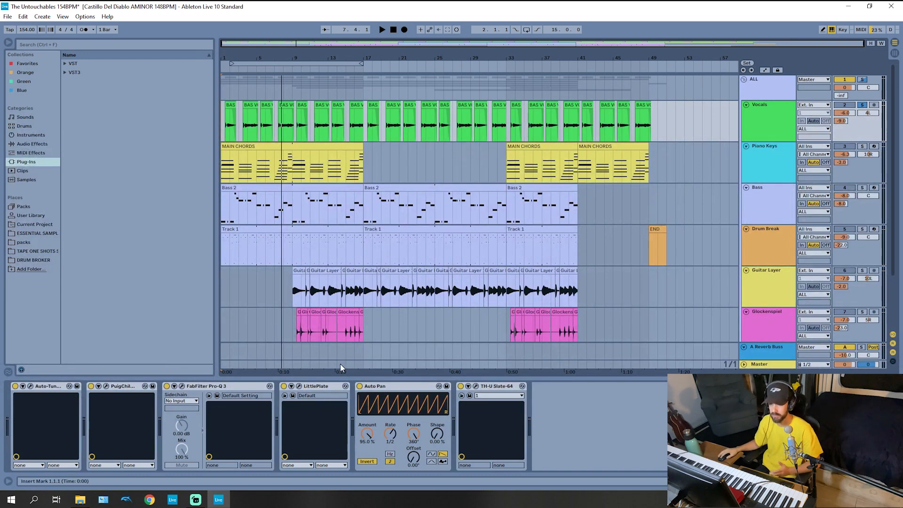
# Step: Examine the decay and mix settings of the Vocals track's LittlePlate reverb, and audition the vocals briefly from bar 1
pyautogui.click(300, 387)
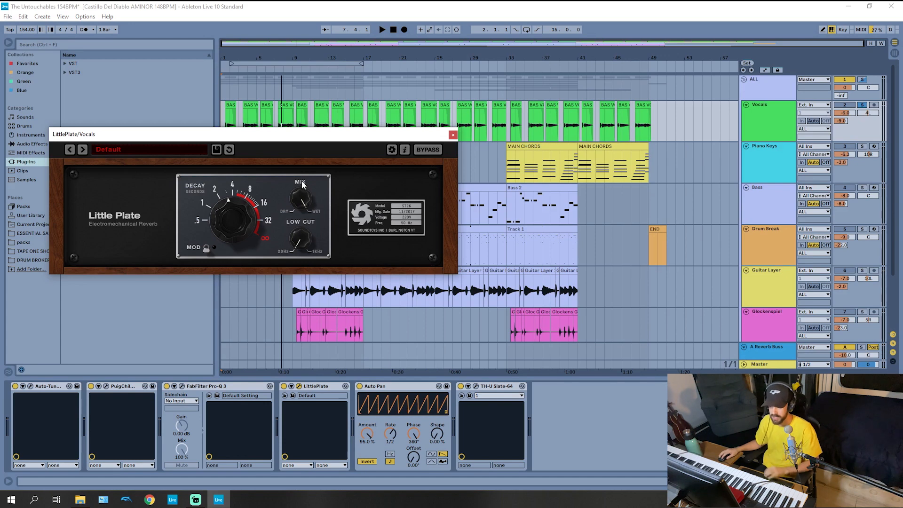
pyautogui.moveTo(303, 187)
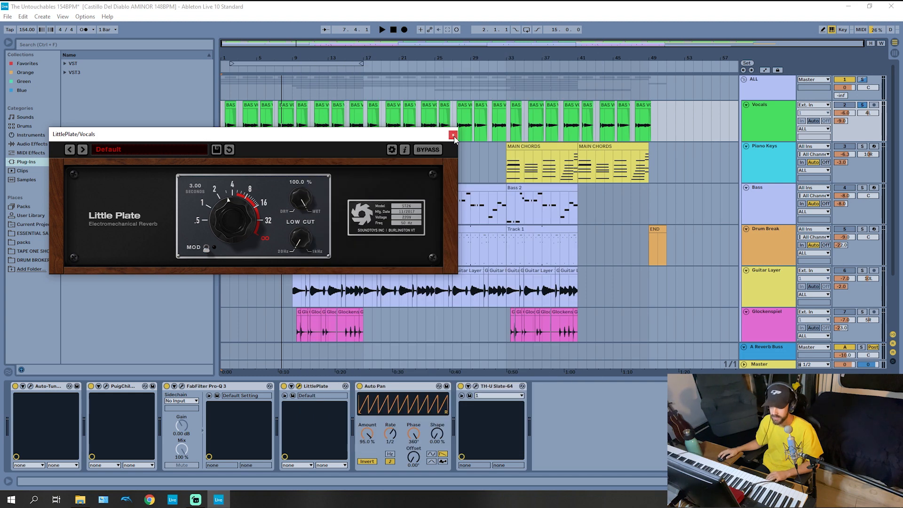
pyautogui.click(453, 135)
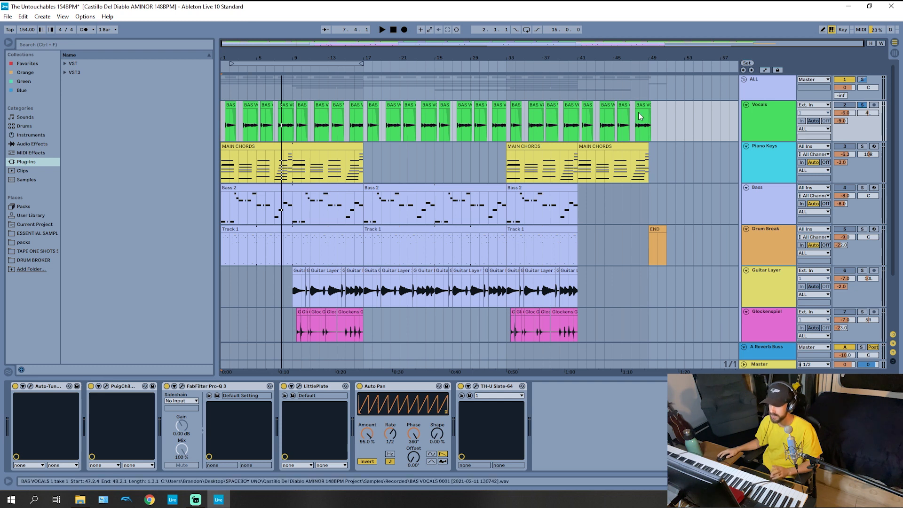
pyautogui.press('space')
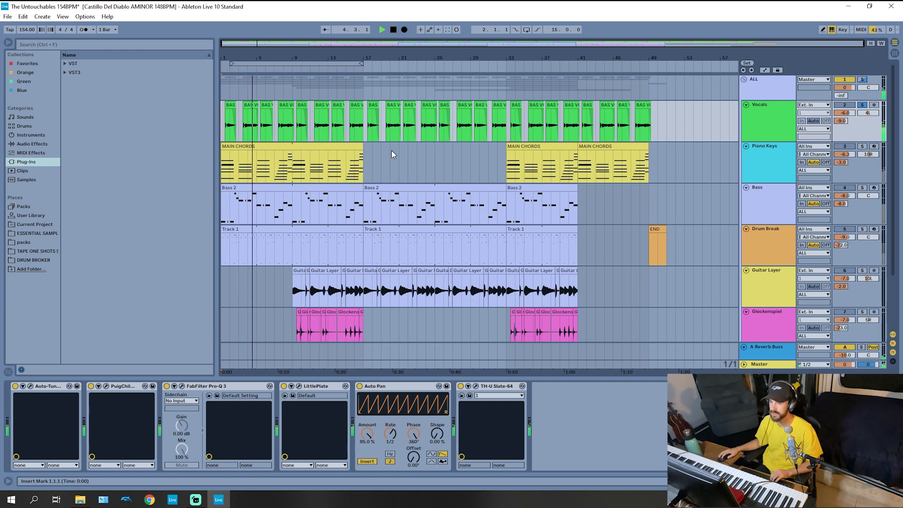
pyautogui.press('space')
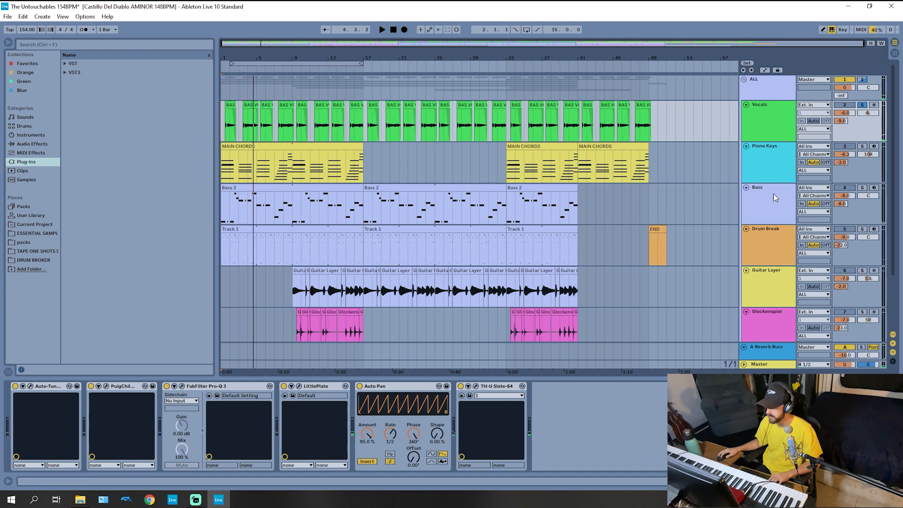
# Step: Examine the Bass track's Kontakt Scarbee Pre-Bass instrument and its PuigChild 670 compressor settings
pyautogui.click(774, 207)
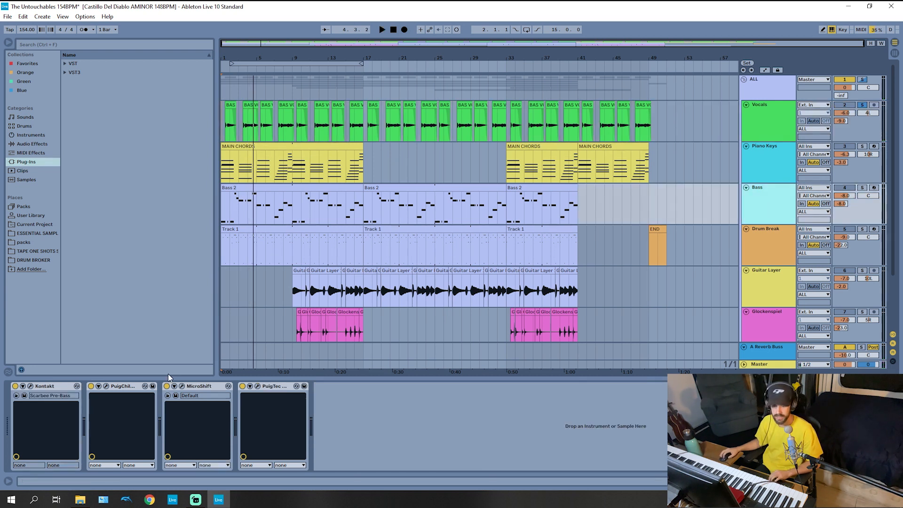
pyautogui.click(31, 386)
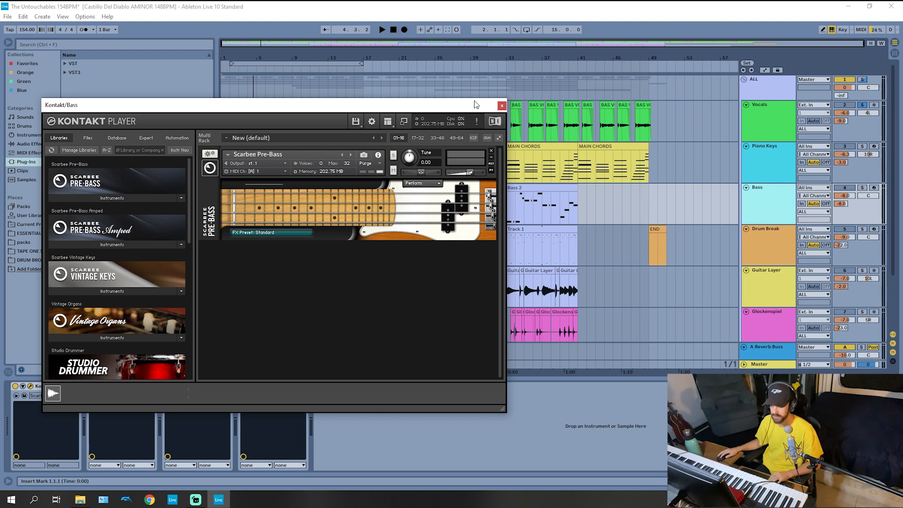
pyautogui.click(502, 106)
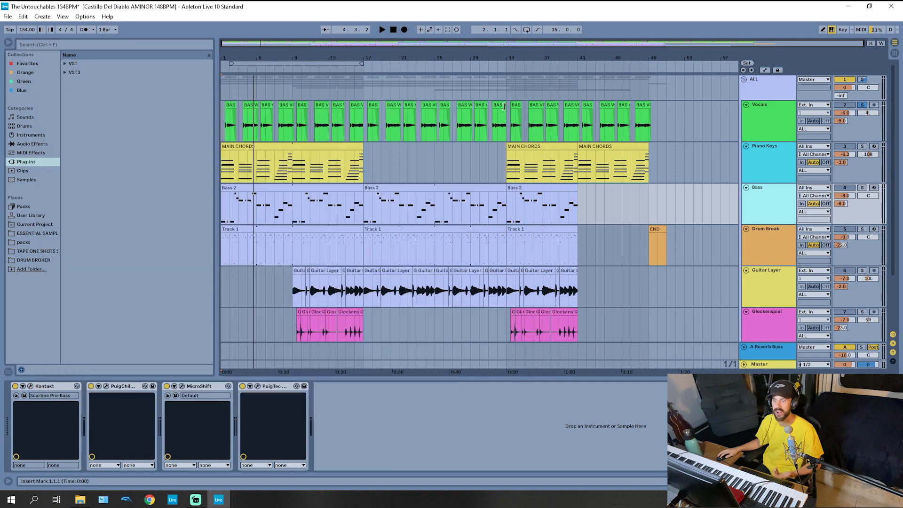
pyautogui.click(106, 386)
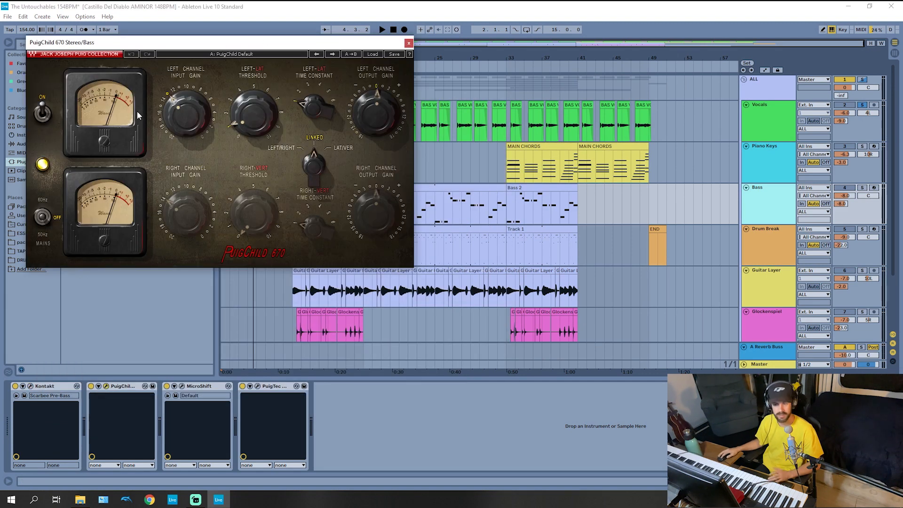
pyautogui.click(409, 42)
# Step: Examine the settings of the Bass track's MicroShift and PuigTec EQP1A plug-ins
pyautogui.click(182, 386)
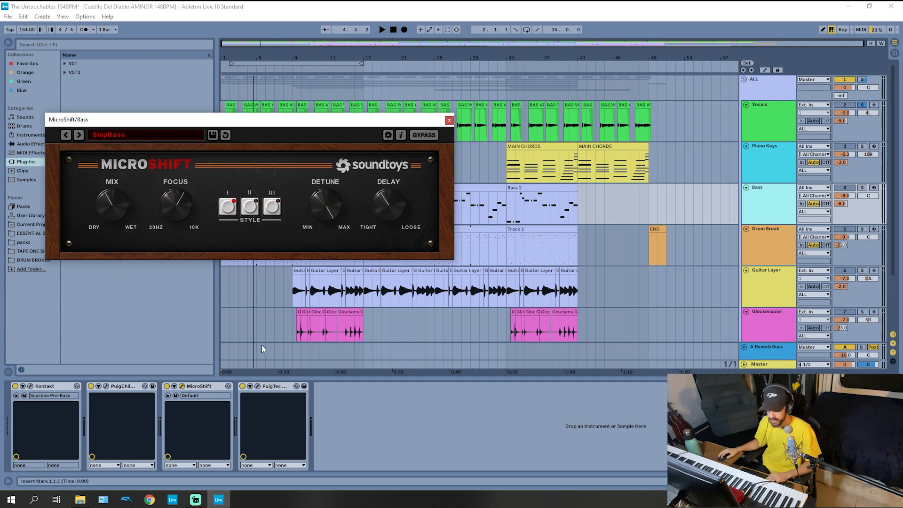
pyautogui.click(258, 387)
pyautogui.moveTo(192, 50); pyautogui.dragTo(300, 150)
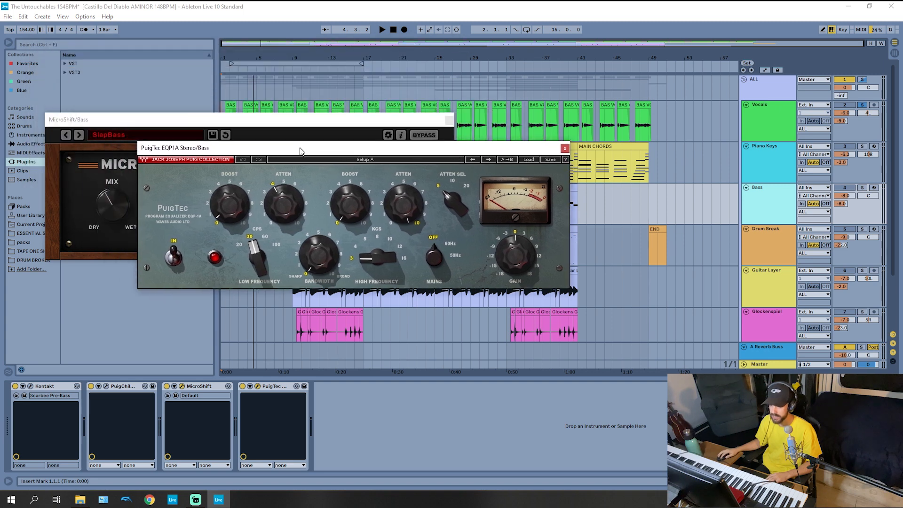
pyautogui.click(449, 121)
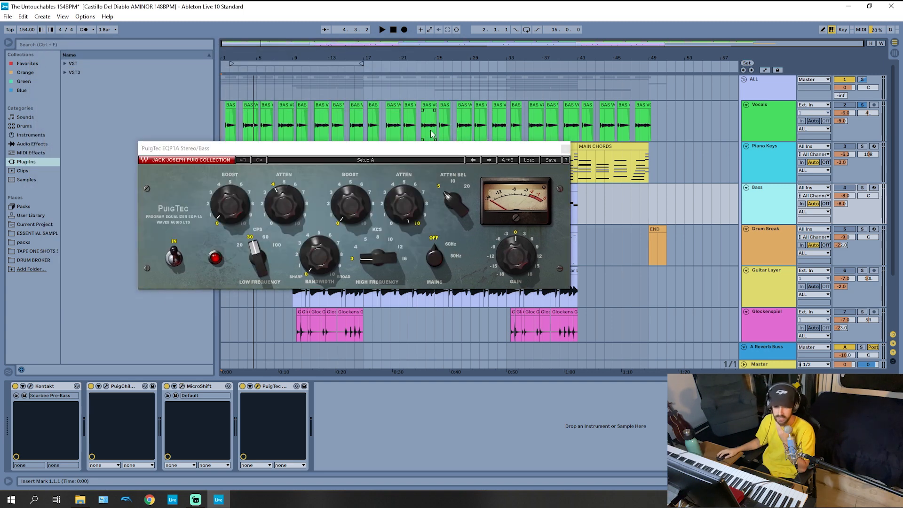
pyautogui.moveTo(400, 206)
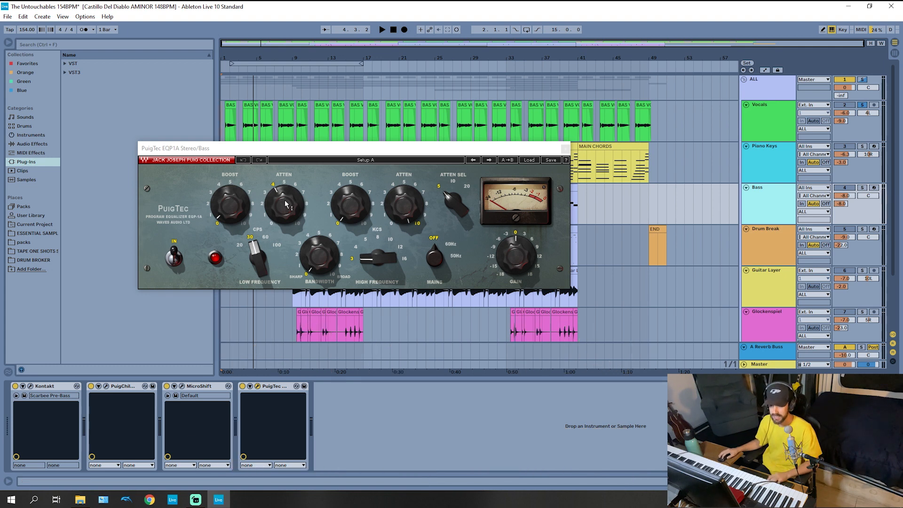
pyautogui.moveTo(284, 201)
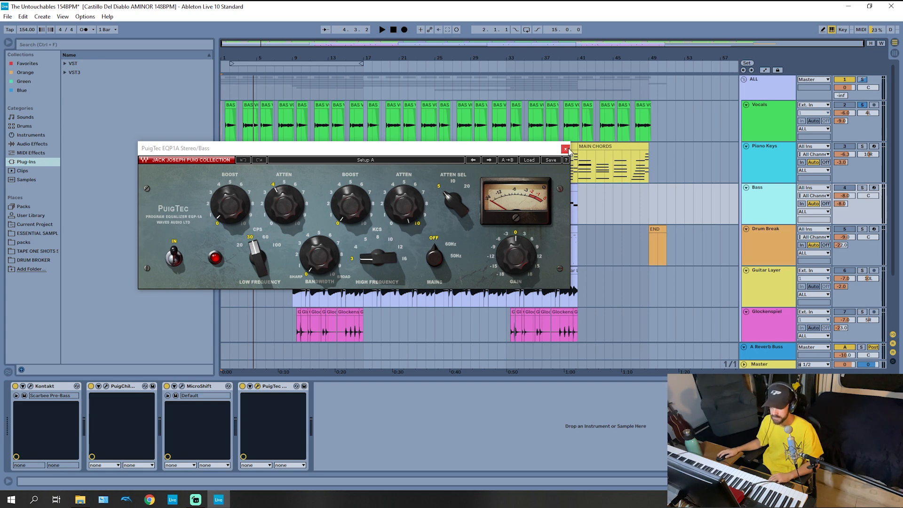
pyautogui.click(565, 149)
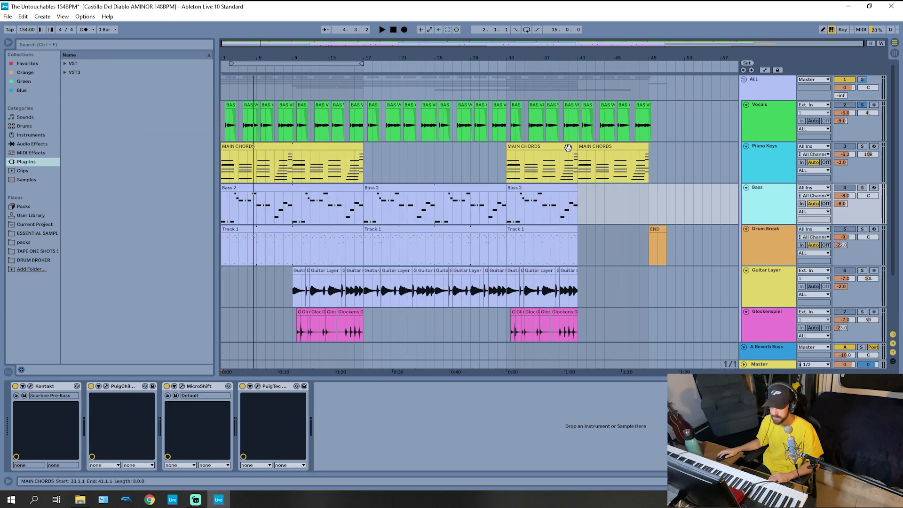
# Step: Solo the Bass track and audition it from bar 1 with PuigChild, MicroShift and PuigTec bypassed
pyautogui.click(862, 187)
pyautogui.click(332, 188)
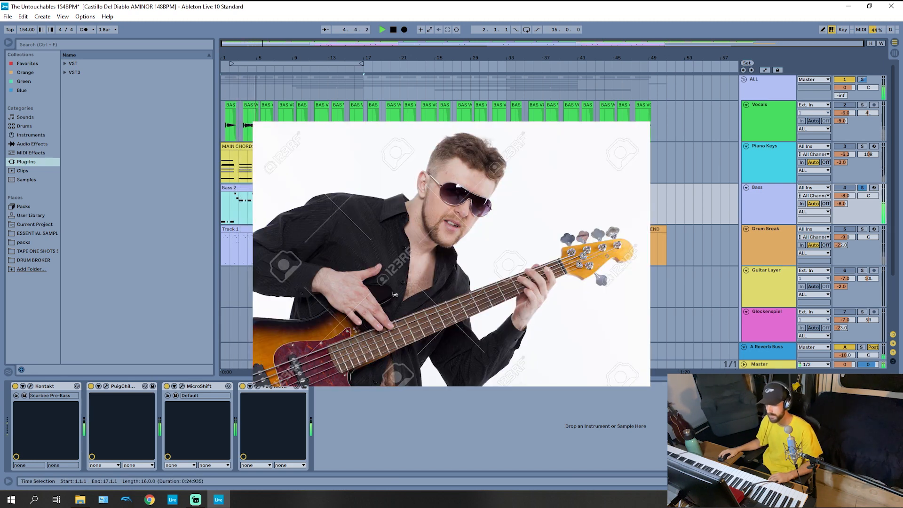
pyautogui.click(91, 386)
pyautogui.click(167, 386)
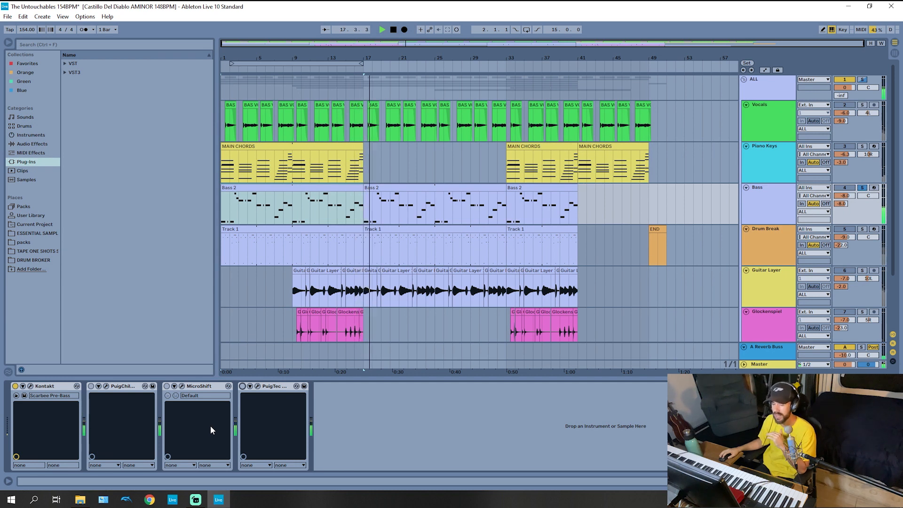
# Step: Re-enable the Bass track's PuigChild, MicroShift and PuigTec one at a time during playback to compare the sound
pyautogui.click(91, 387)
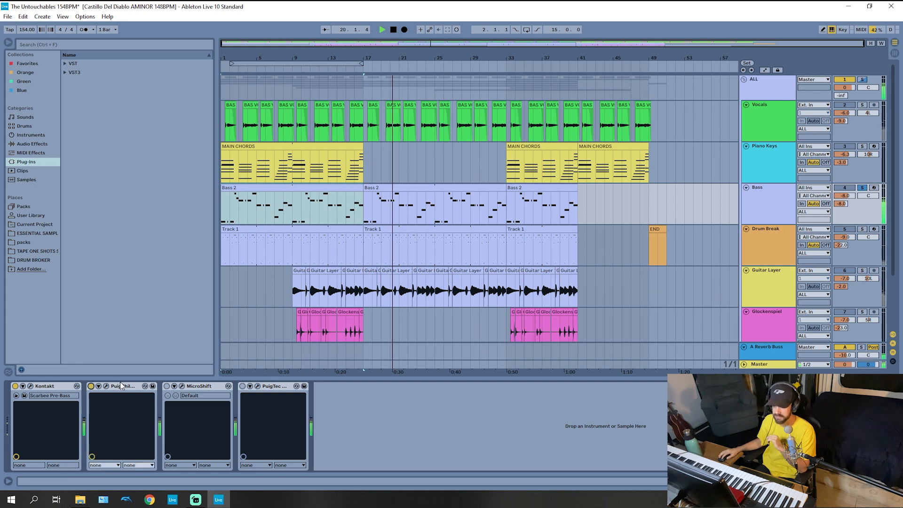
pyautogui.click(167, 386)
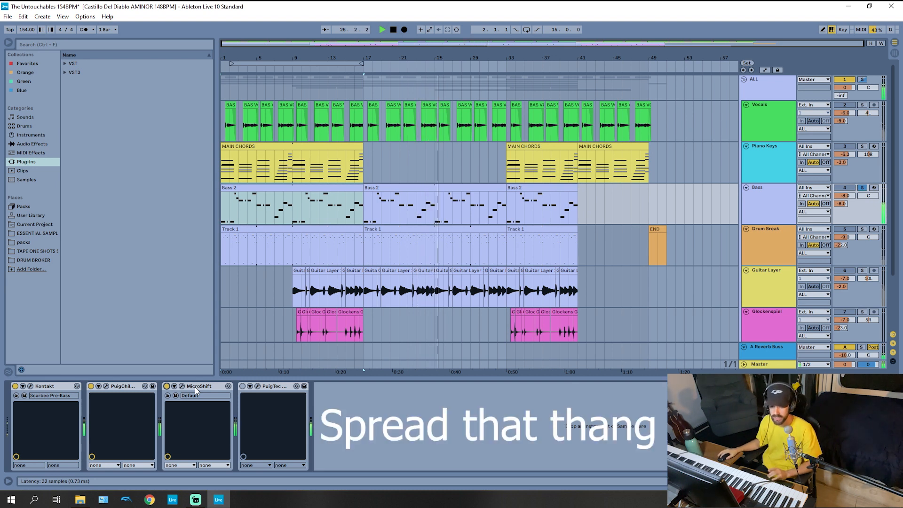
pyautogui.click(242, 387)
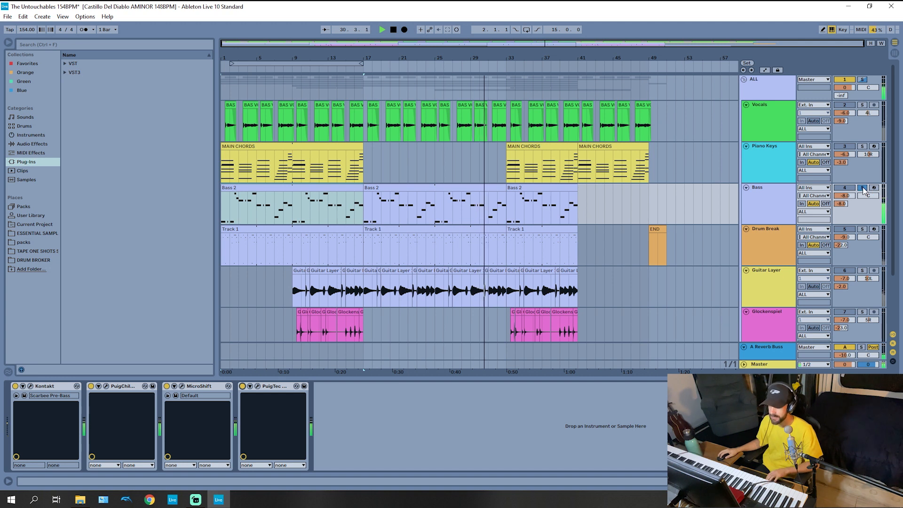
# Step: Select the Drum Break track's first clip and examine its Kontakt 5 Abbey Road 60s Drummer instrument
pyautogui.click(768, 249)
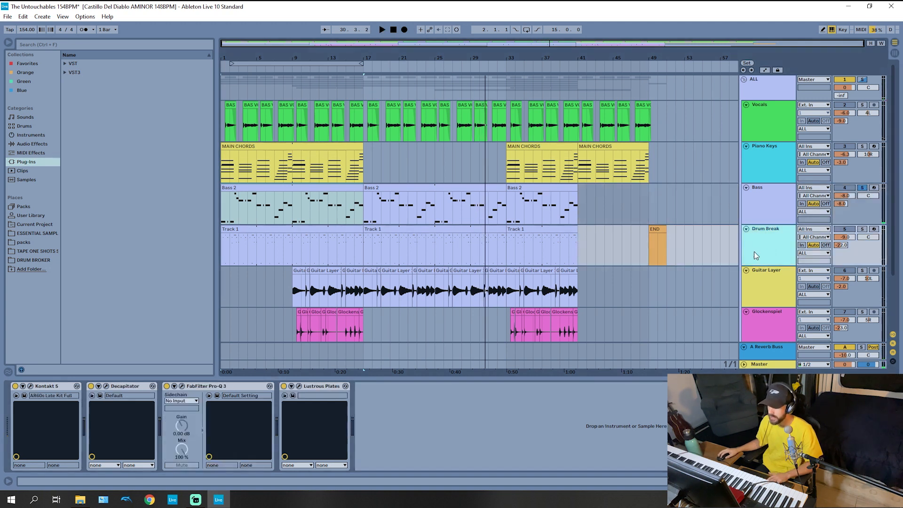
pyautogui.click(321, 229)
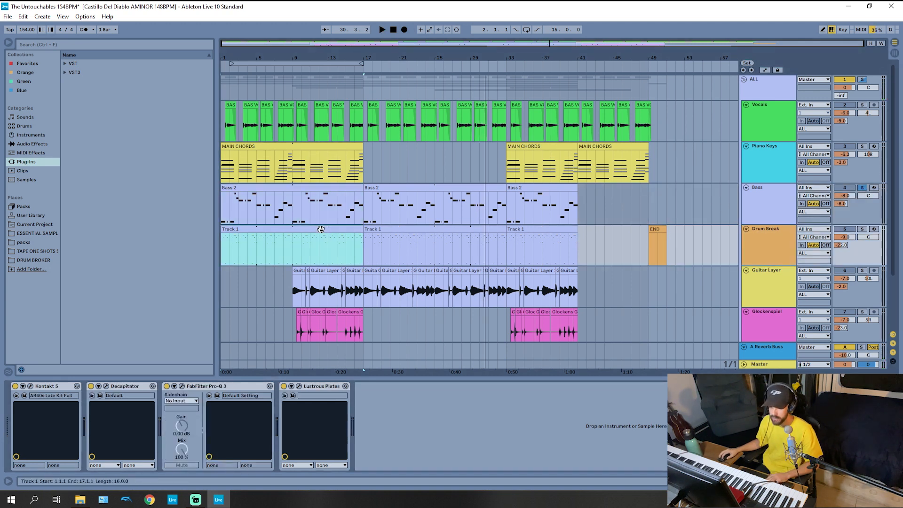
pyautogui.click(30, 387)
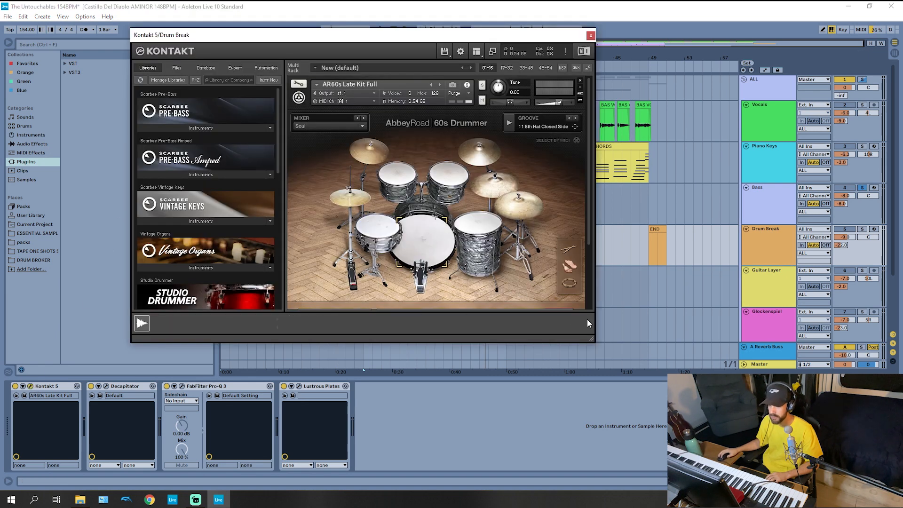
pyautogui.click(591, 35)
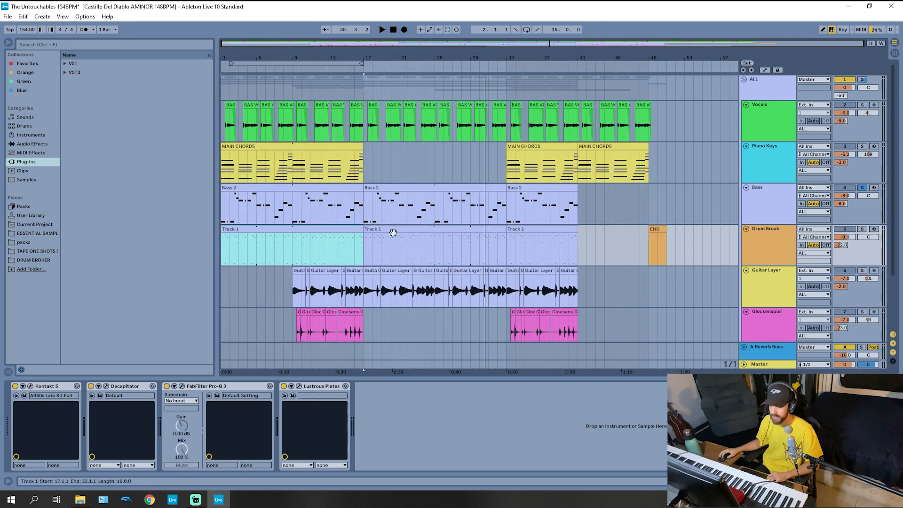
# Step: Bypass the Drum Break track's Decapitator, Pro-Q 3 and Lustrous Plates, and play the track soloed from bar 1
pyautogui.click(92, 387)
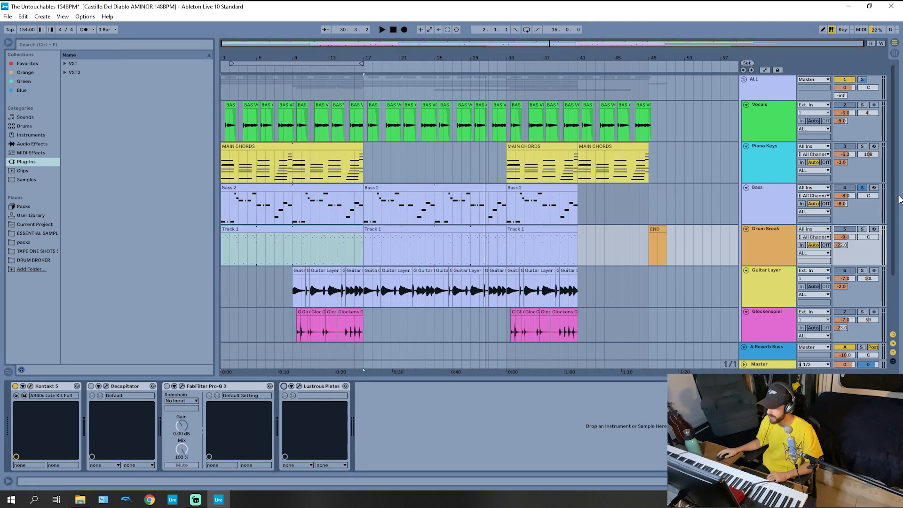
pyautogui.click(862, 229)
pyautogui.press('space')
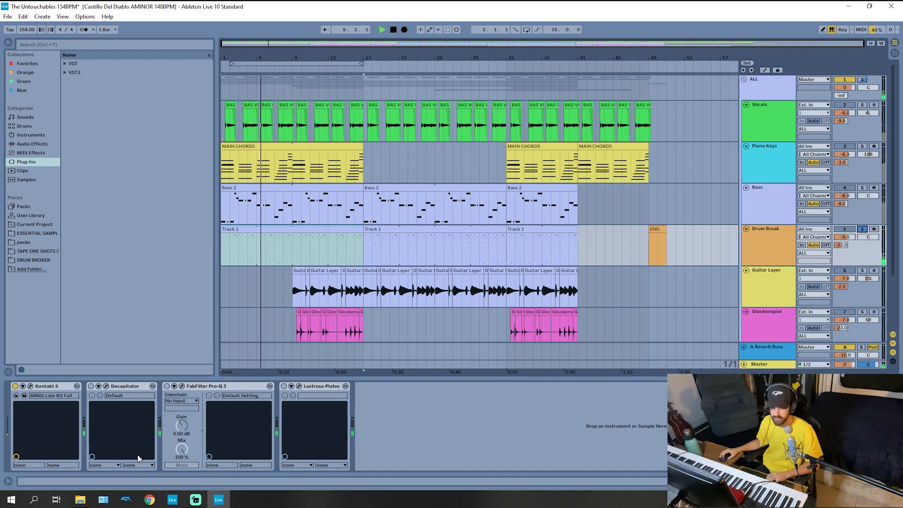
# Step: Re-enable the Drum Break track's Decapitator and Pro-Q 3 during playback, and examine the settings of both plug-ins
pyautogui.click(91, 386)
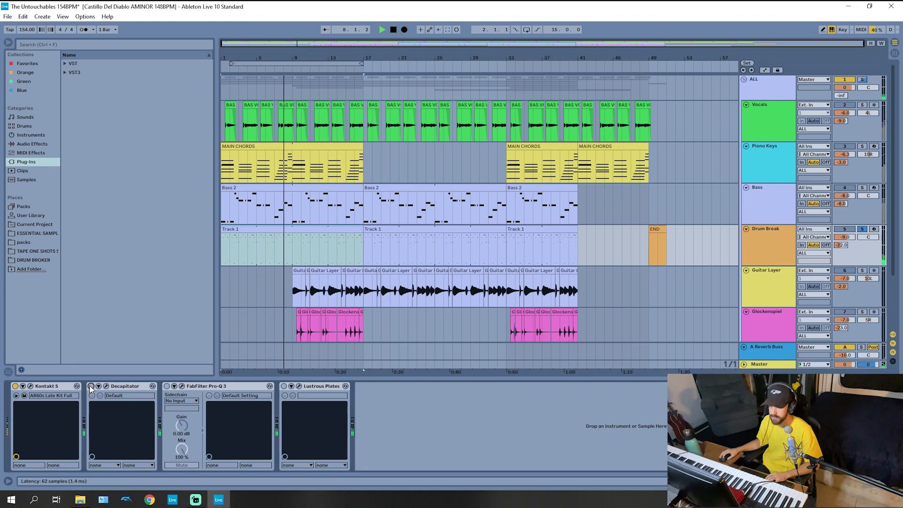
pyautogui.click(106, 386)
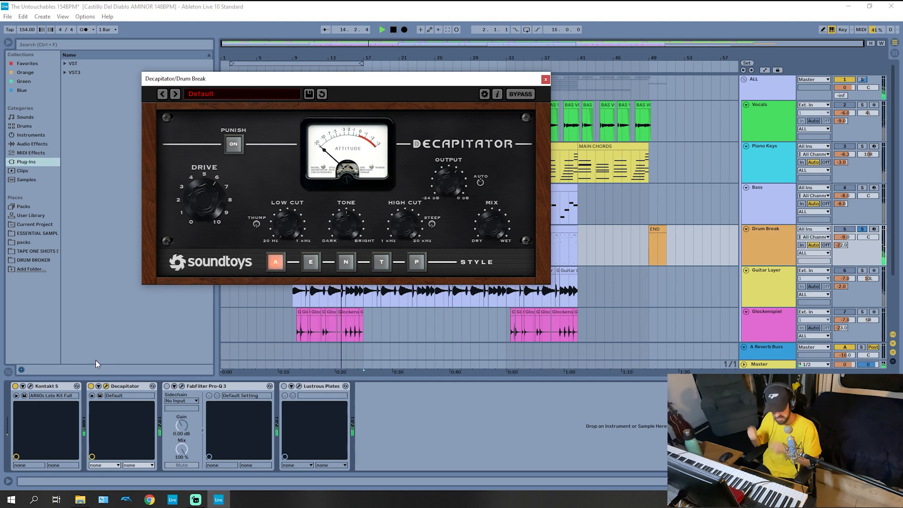
pyautogui.click(182, 386)
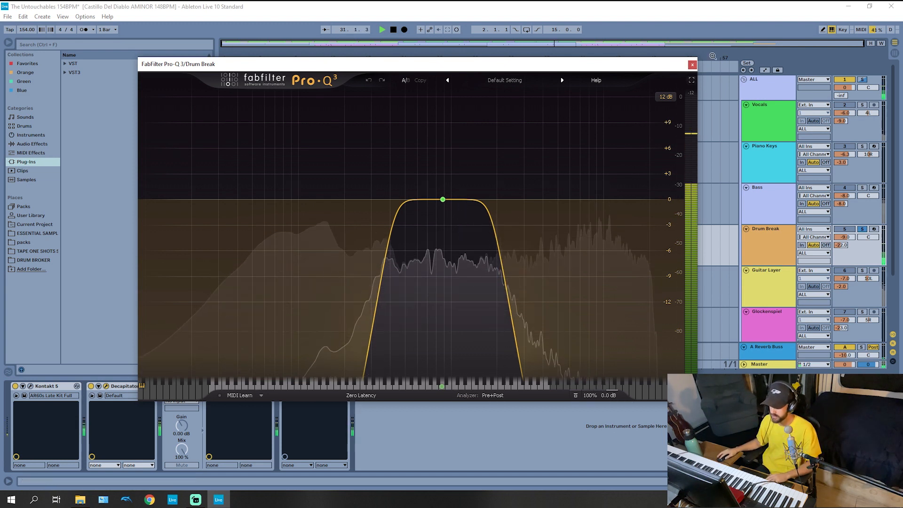
pyautogui.click(692, 64)
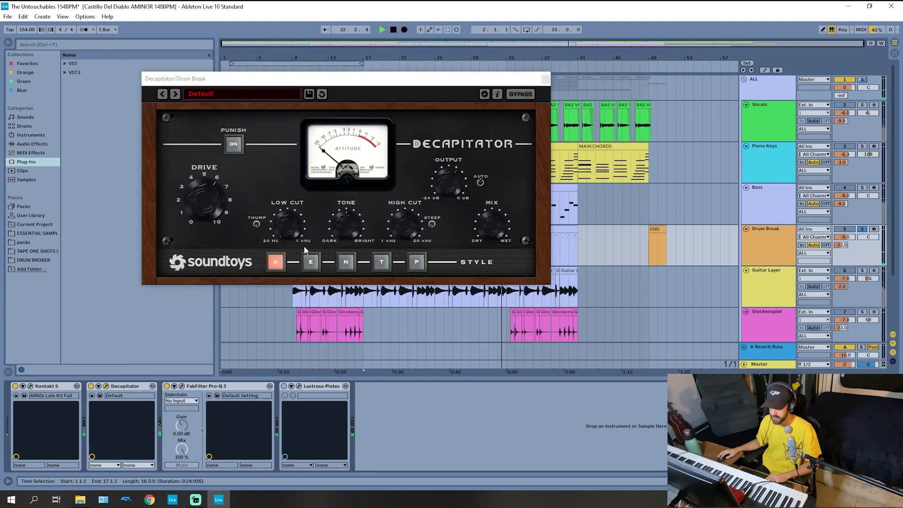
# Step: Re-enable the Drum Break track's Lustrous Plates during playback, examine its settings, and close the open plug-in windows
pyautogui.click(284, 386)
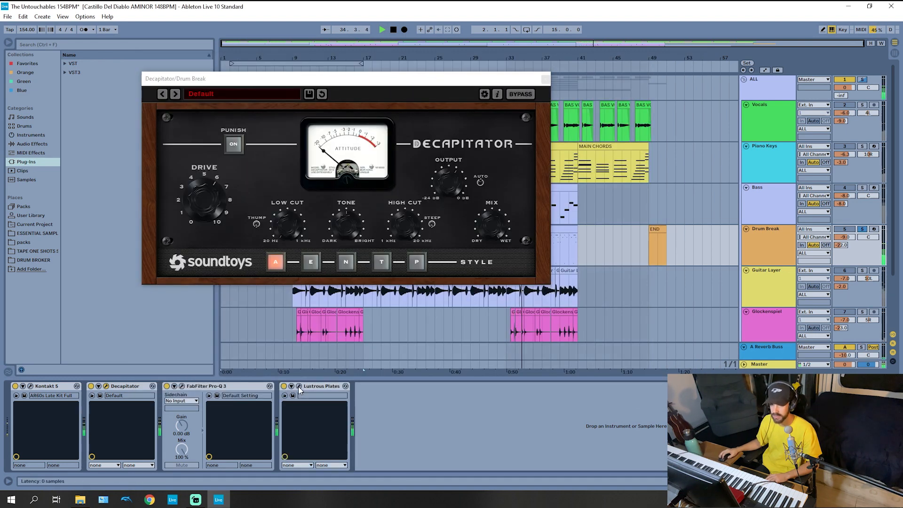
pyautogui.click(299, 386)
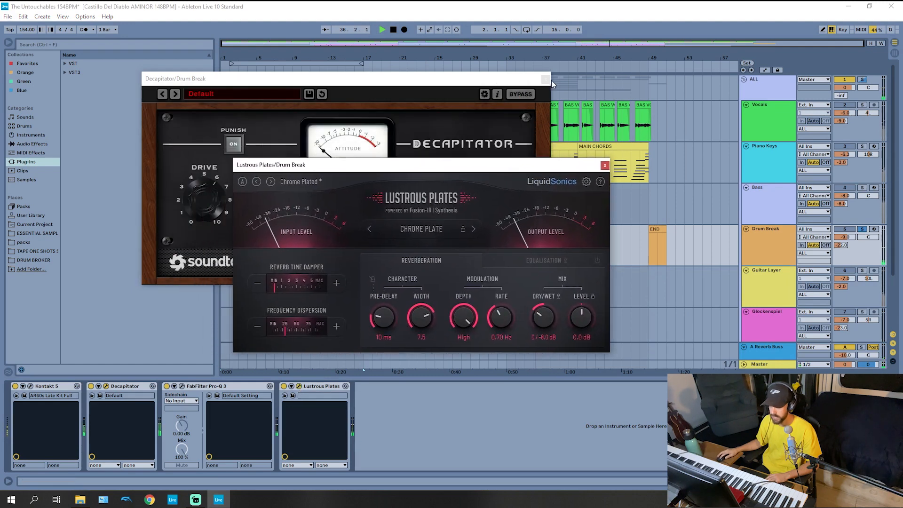
pyautogui.click(545, 79)
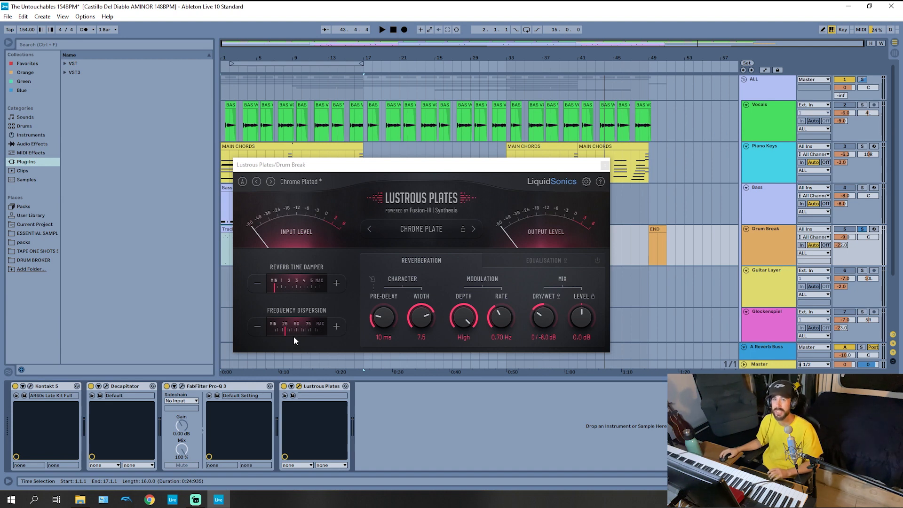
pyautogui.click(605, 166)
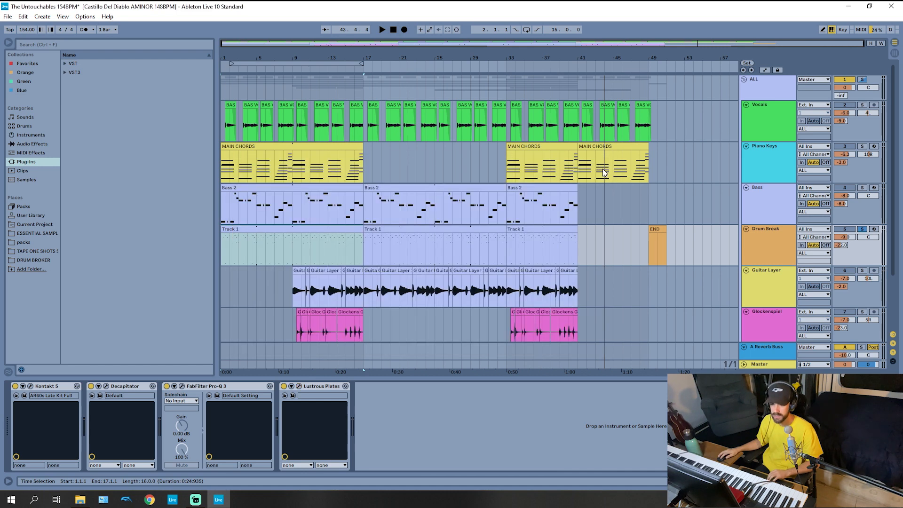
# Step: Switch the solo from the Drum Break track to the Glockenspiel track and play the glockenspiel part from bar 9
pyautogui.click(275, 291)
pyautogui.click(498, 232)
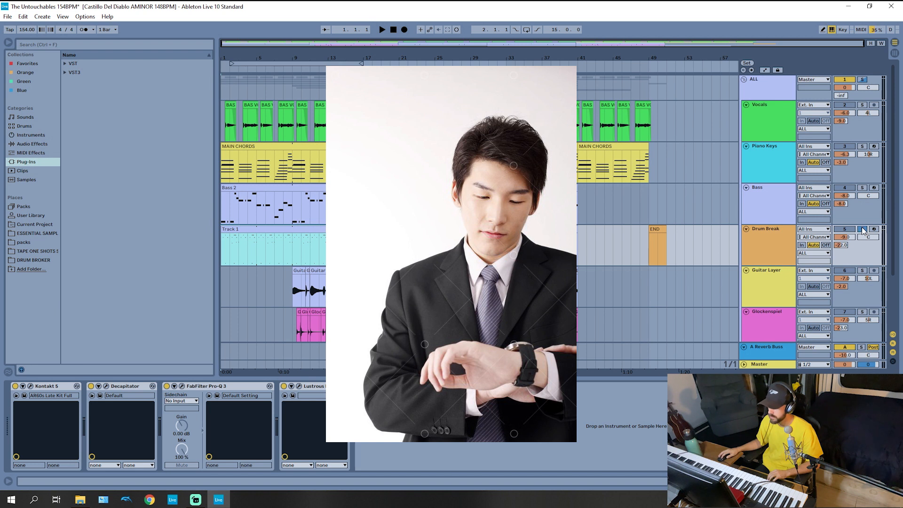
pyautogui.scroll(-1, 334, 282)
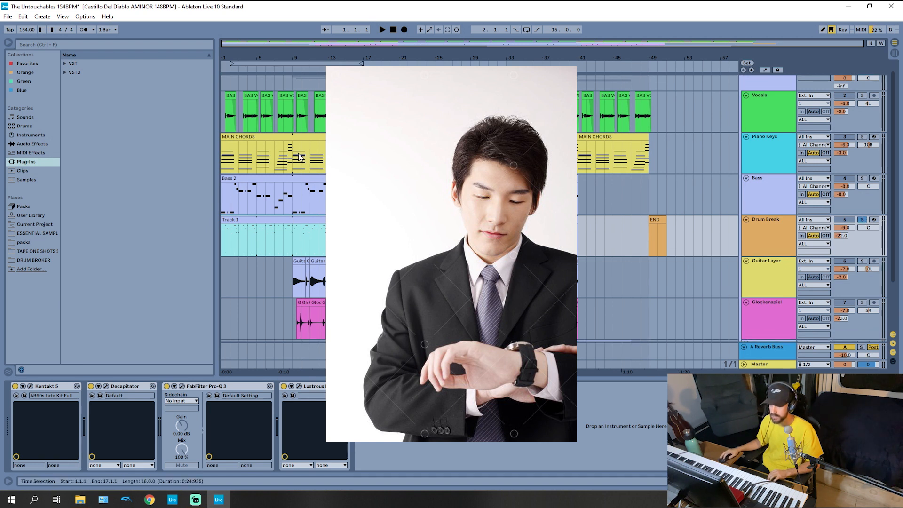
pyautogui.scroll(-5, 296, 217)
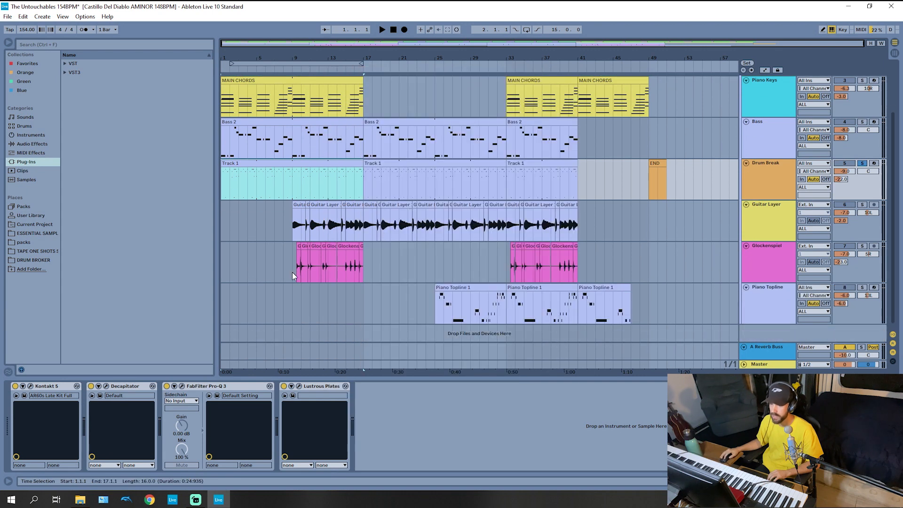
pyautogui.click(293, 276)
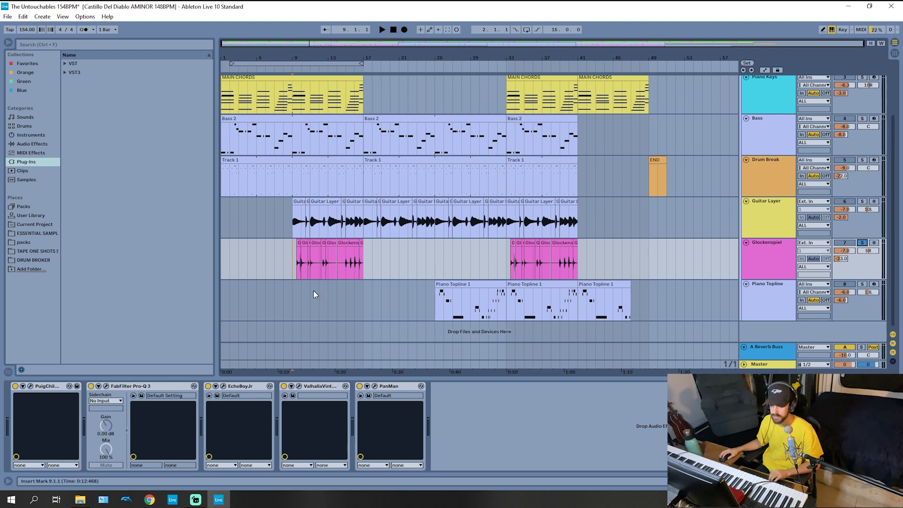
pyautogui.press('space')
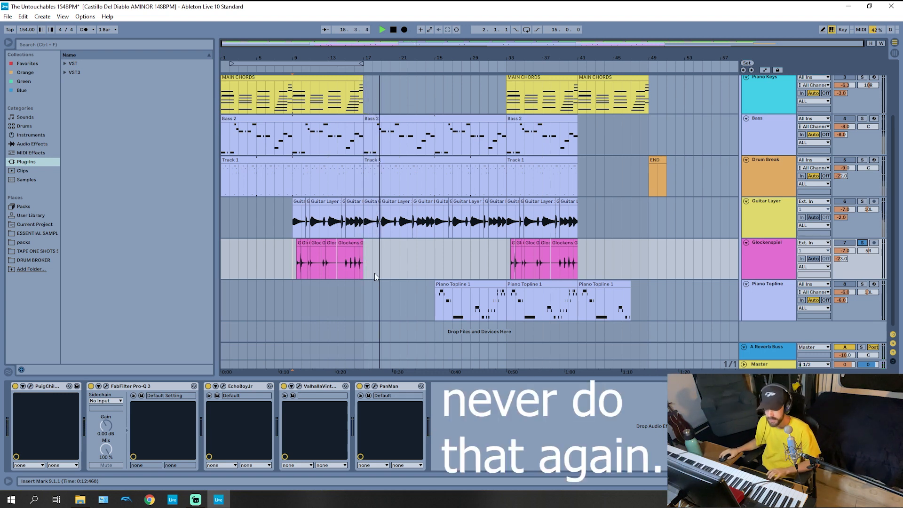
pyautogui.press('space')
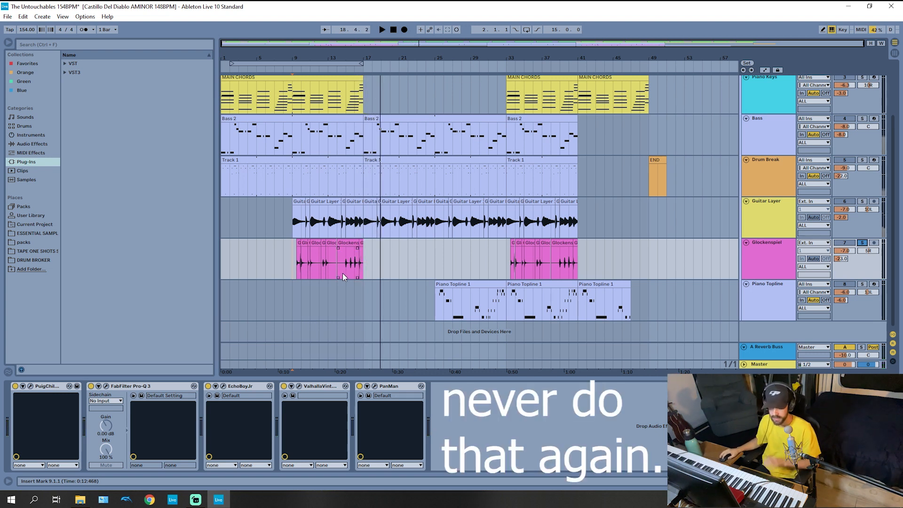
# Step: Bypass all five of the Glockenspiel track's effect plug-ins and play the dry track soloed from bar 9
pyautogui.click(90, 386)
pyautogui.click(208, 386)
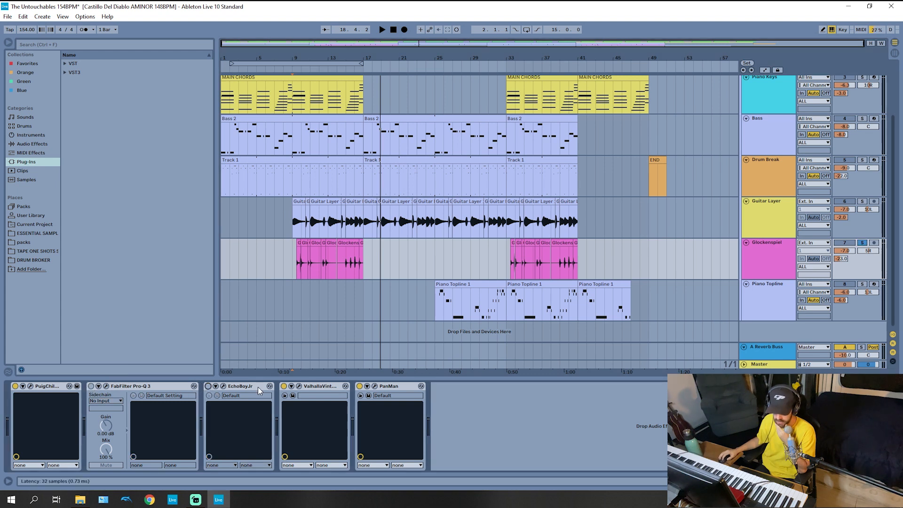
pyautogui.click(284, 386)
pyautogui.click(359, 386)
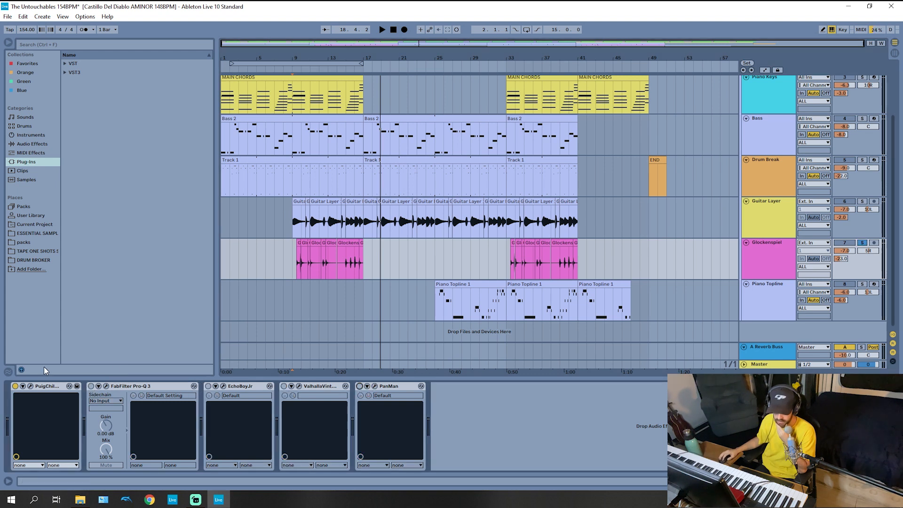
pyautogui.click(14, 387)
pyautogui.click(298, 281)
pyautogui.press('space')
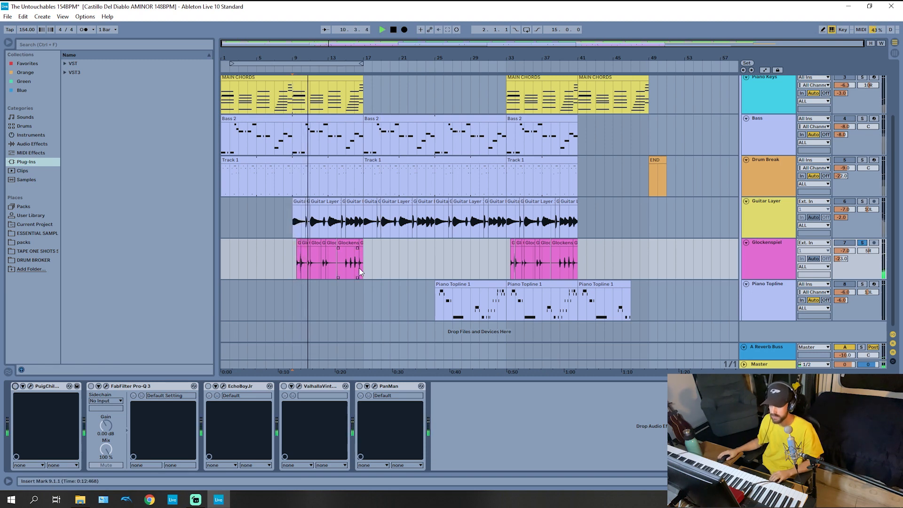
pyautogui.moveTo(311, 58); pyautogui.dragTo(346, 114)
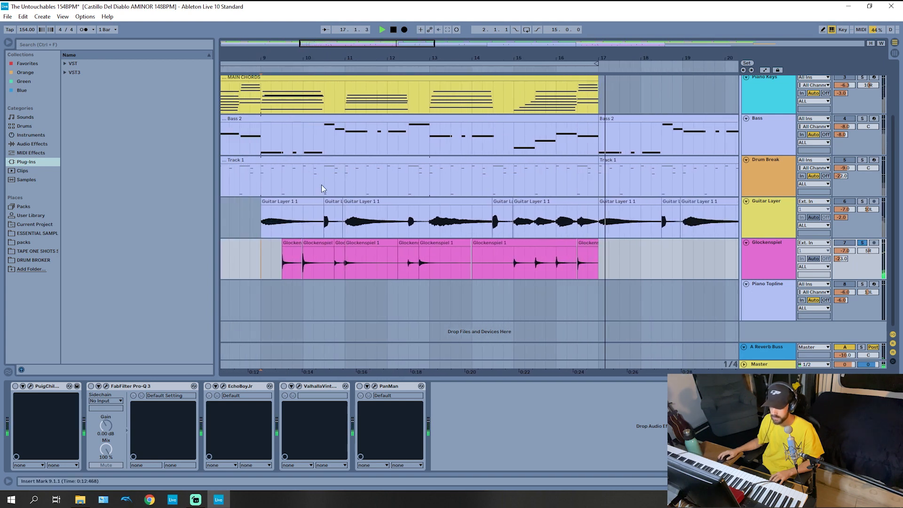
pyautogui.press('space')
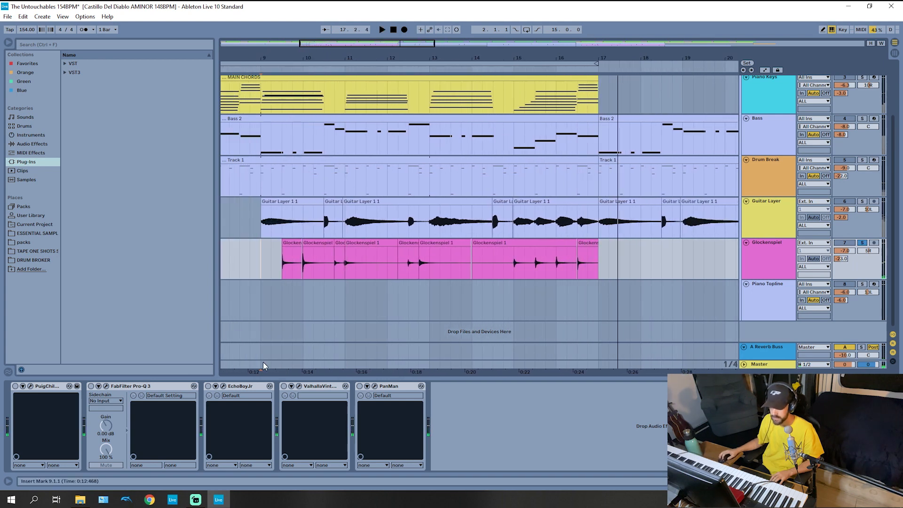
# Step: Re-enable the Glockenspiel track's PuigChild and Pro-Q 3, examining the settings of each plug-in
pyautogui.click(30, 385)
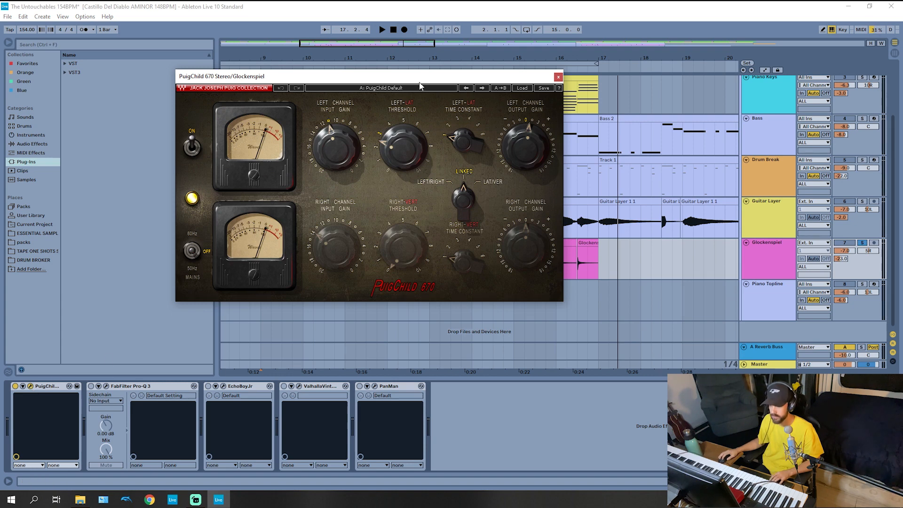
pyautogui.click(557, 77)
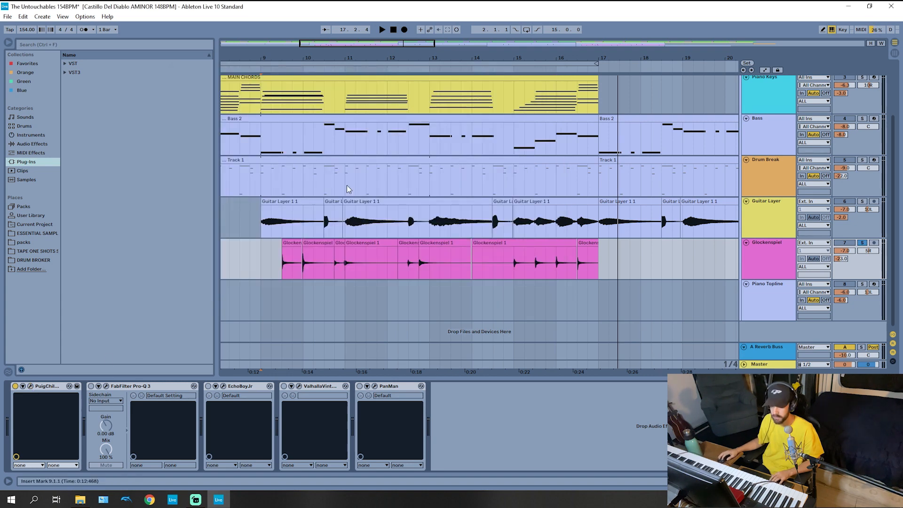
pyautogui.click(91, 386)
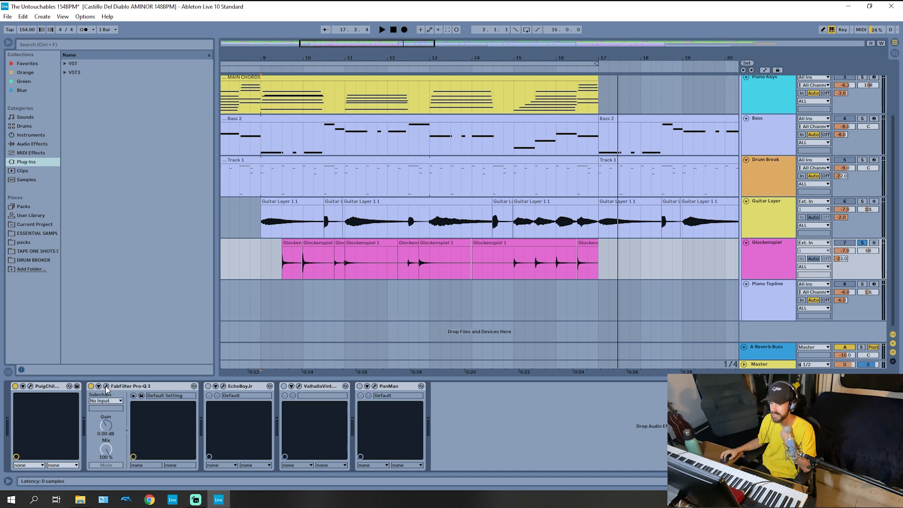
pyautogui.click(107, 386)
pyautogui.moveTo(267, 236)
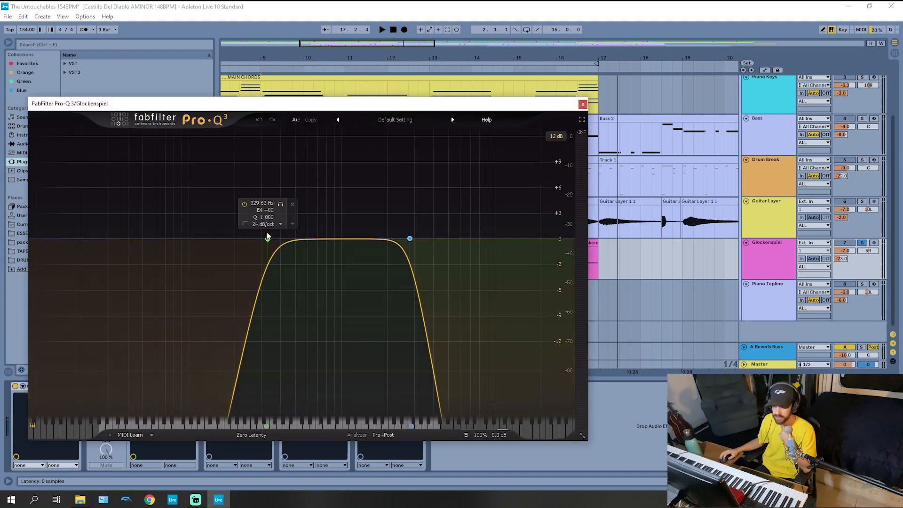
pyautogui.click(582, 104)
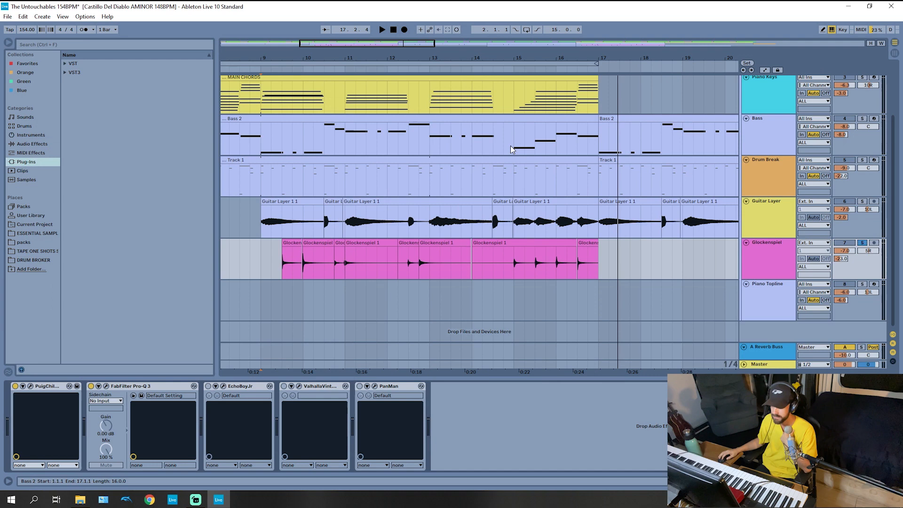
# Step: Re-enable the Glockenspiel track's EchoBoy Jr., keep its window clear of the clips, and play the track from bar 9
pyautogui.click(223, 387)
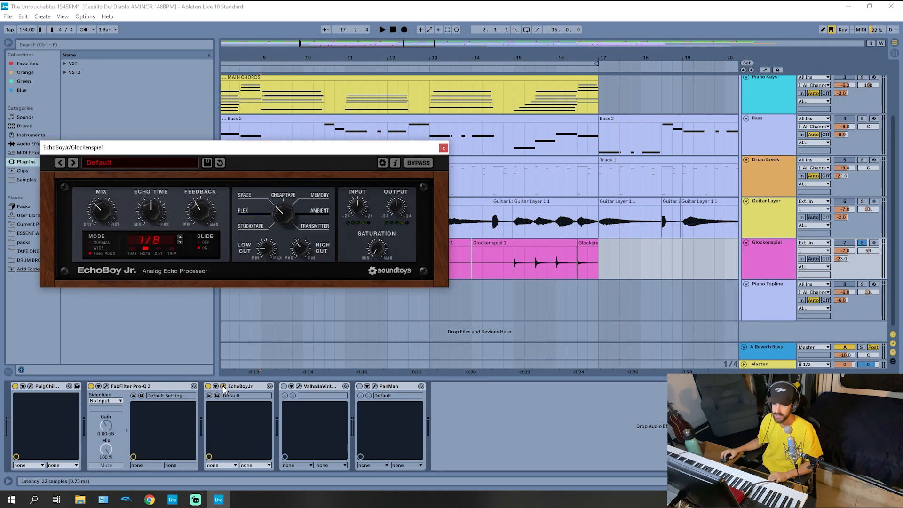
pyautogui.click(272, 334)
pyautogui.moveTo(297, 156); pyautogui.dragTo(541, 55)
pyautogui.click(259, 268)
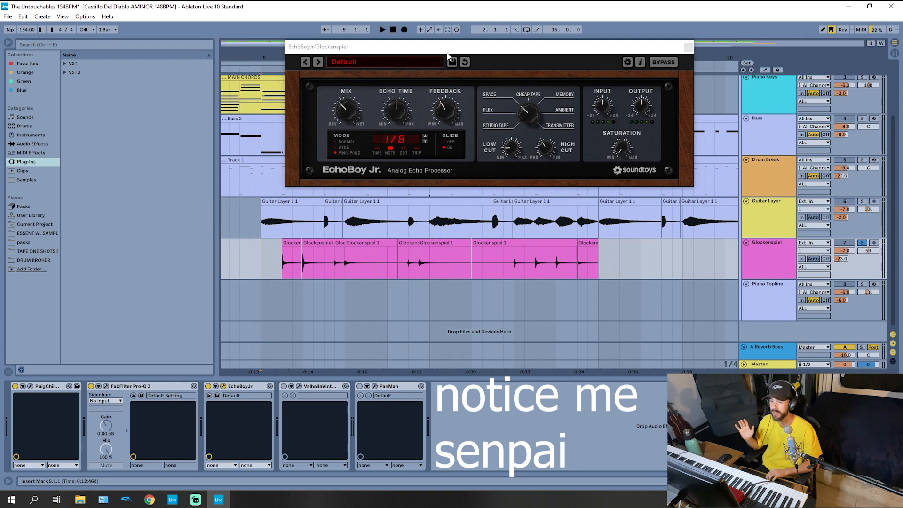
pyautogui.press('space')
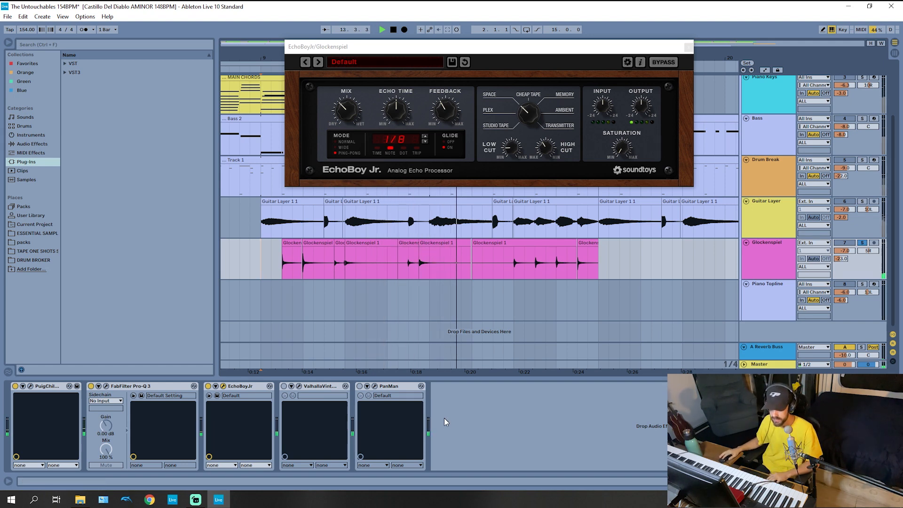
# Step: Re-enable the Glockenspiel track's ValhallaVintageVerb during playback, examine its settings, and stop playback
pyautogui.click(283, 386)
pyautogui.click(299, 385)
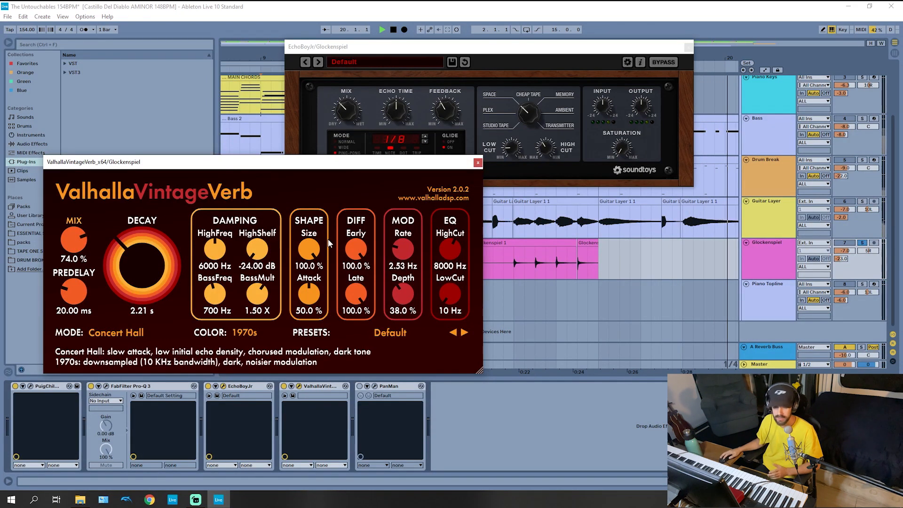
pyautogui.press('space')
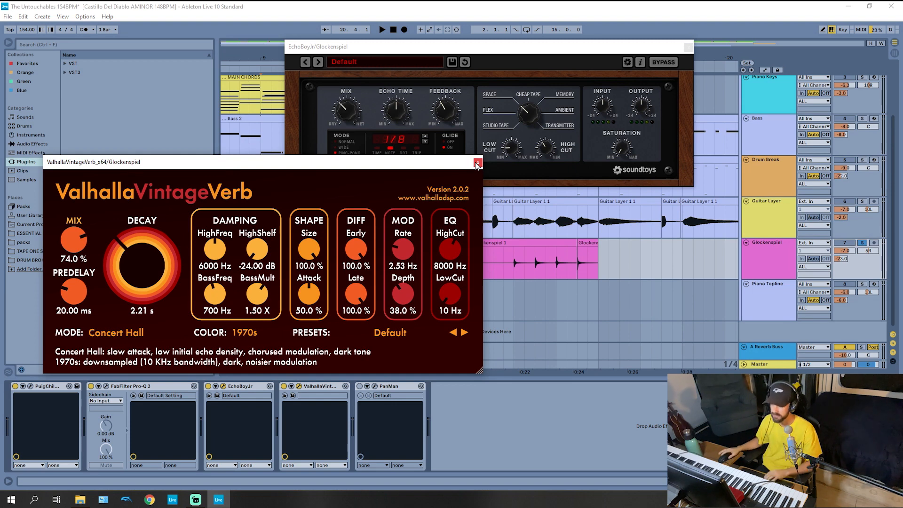
# Step: Re-enable the Glockenspiel track's PanMan, examine its settings while playing the track from bar 9, and close the open plug-in windows
pyautogui.click(360, 386)
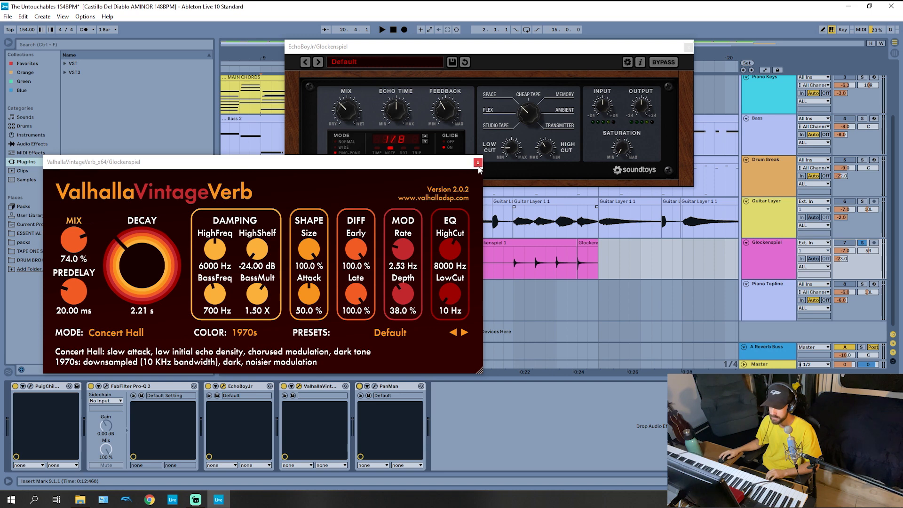
pyautogui.click(478, 163)
pyautogui.click(689, 48)
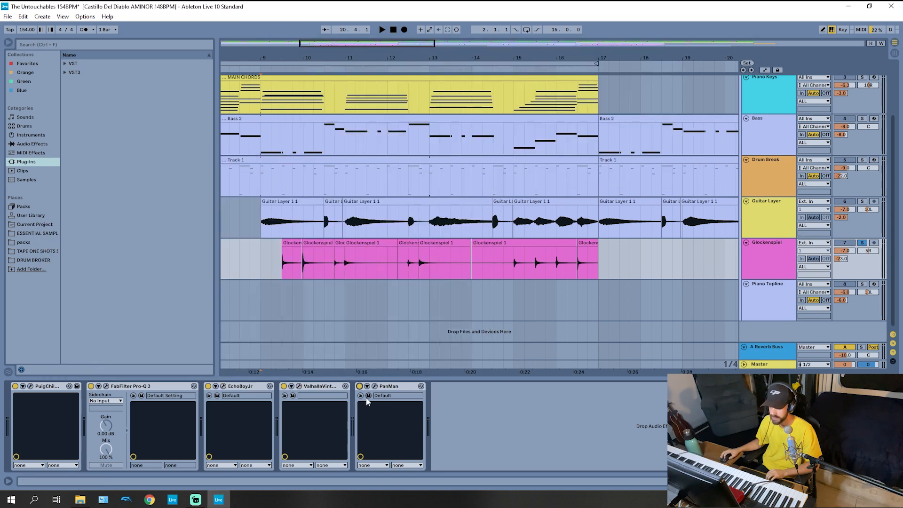
pyautogui.click(375, 386)
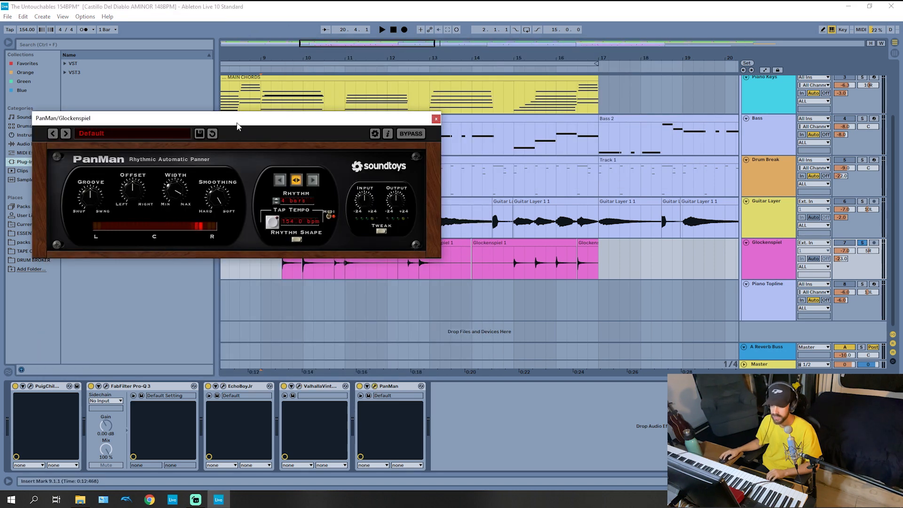
pyautogui.moveTo(237, 123); pyautogui.dragTo(310, 116)
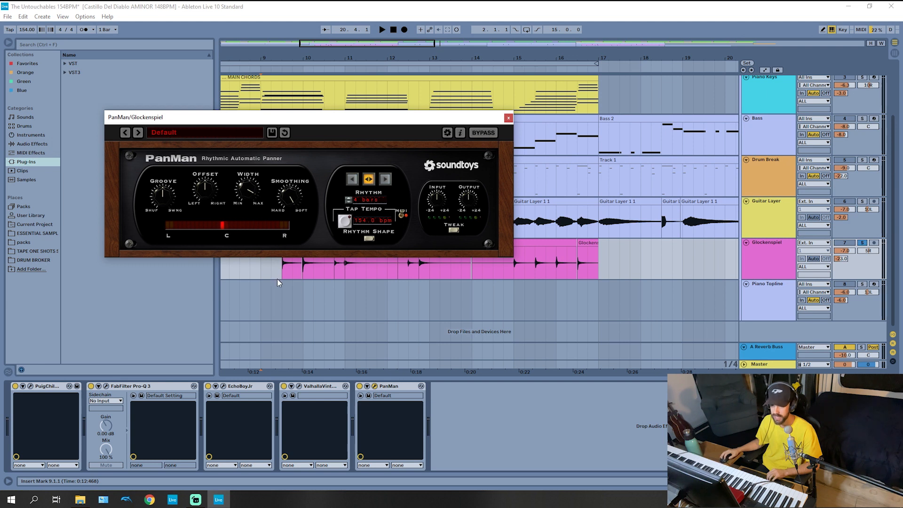
pyautogui.click(264, 269)
pyautogui.press('space')
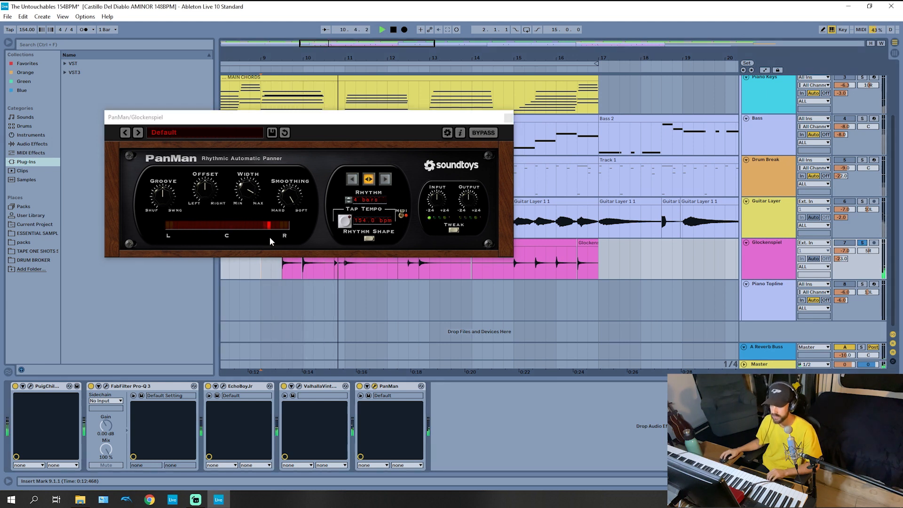
pyautogui.click(242, 177)
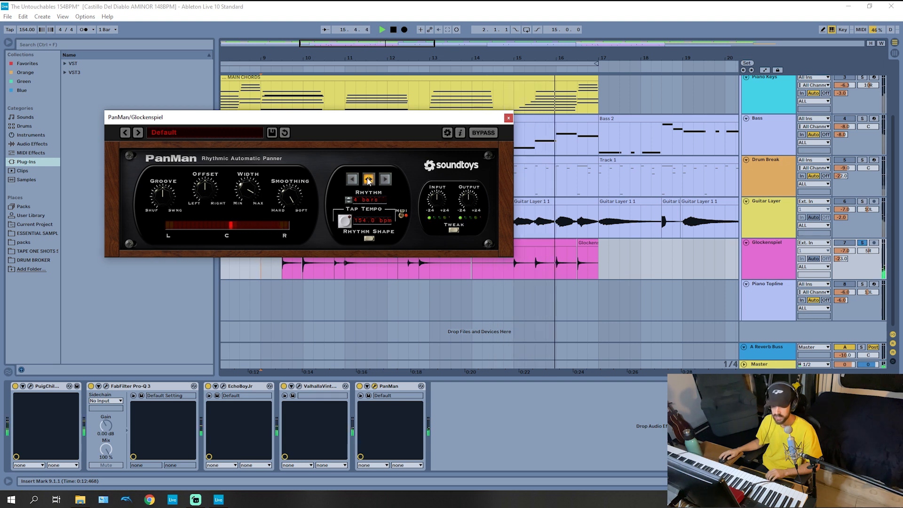
pyautogui.click(508, 118)
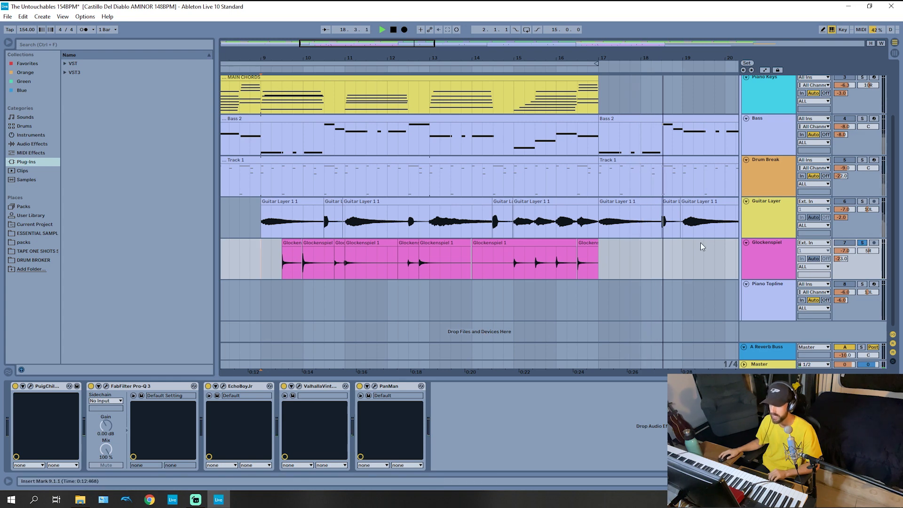
pyautogui.press('space')
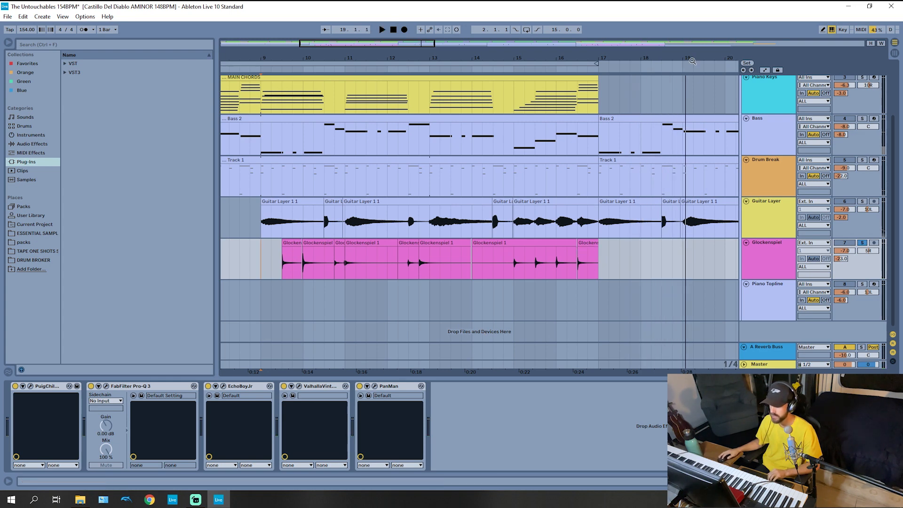
# Step: Select the first Piano Topline clip at bar 25 and examine the track's Keyscape instrument
pyautogui.moveTo(692, 59); pyautogui.dragTo(408, 37)
pyautogui.click(517, 284)
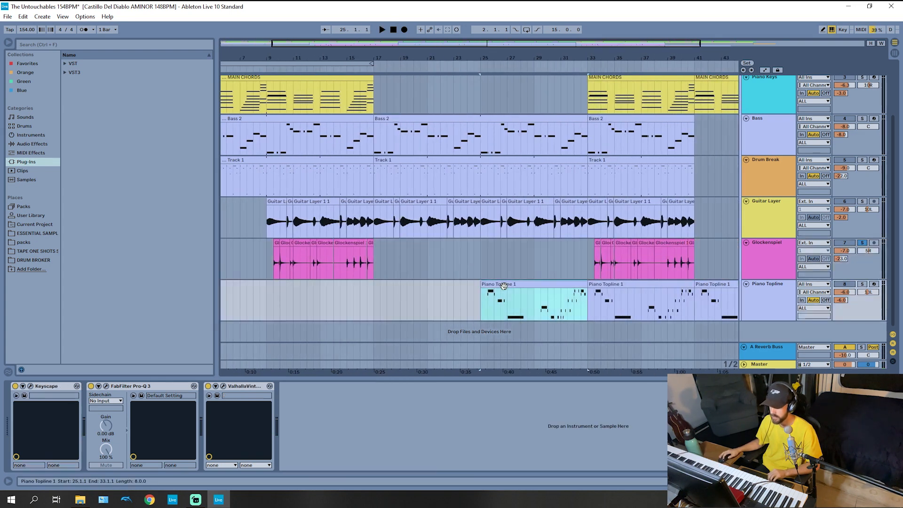
pyautogui.click(30, 386)
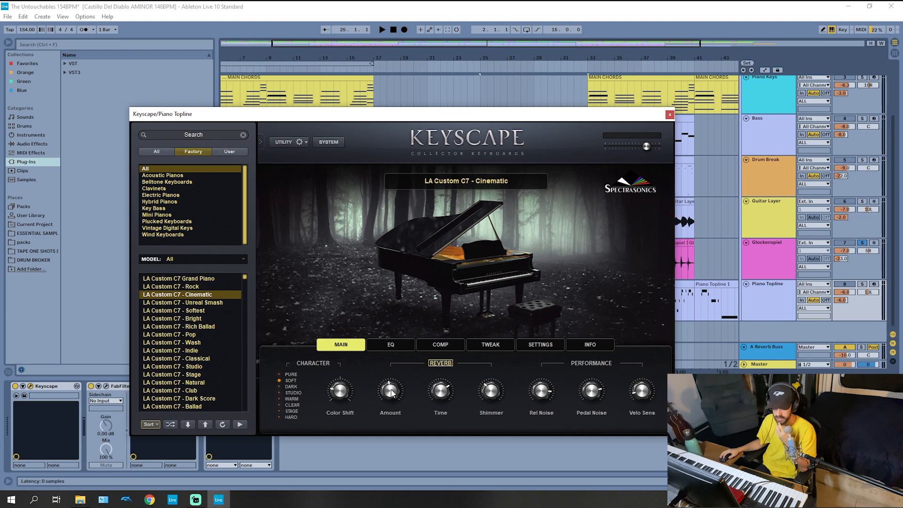
# Step: Close the Keyscape window and examine the Piano Topline track's FabFilter Pro-Q 3 curve and ValhallaVintageVerb settings
pyautogui.click(670, 115)
pyautogui.click(106, 386)
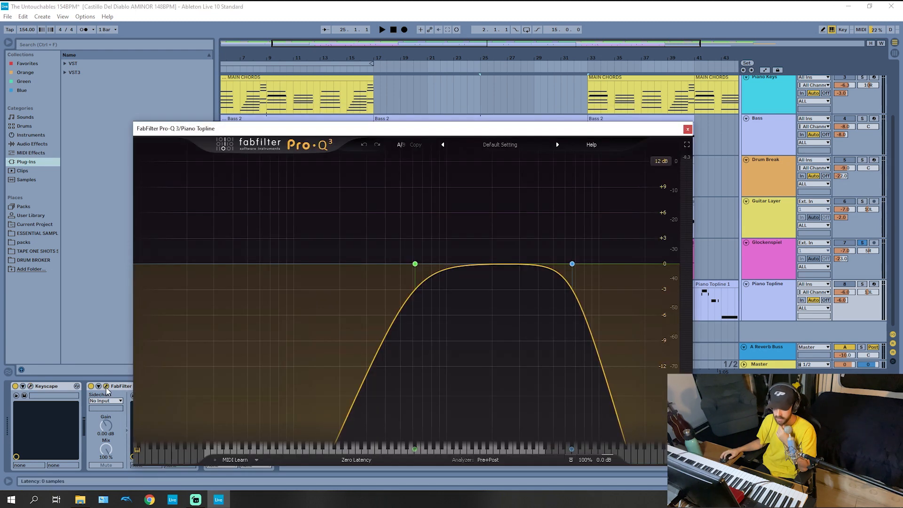
pyautogui.moveTo(585, 285)
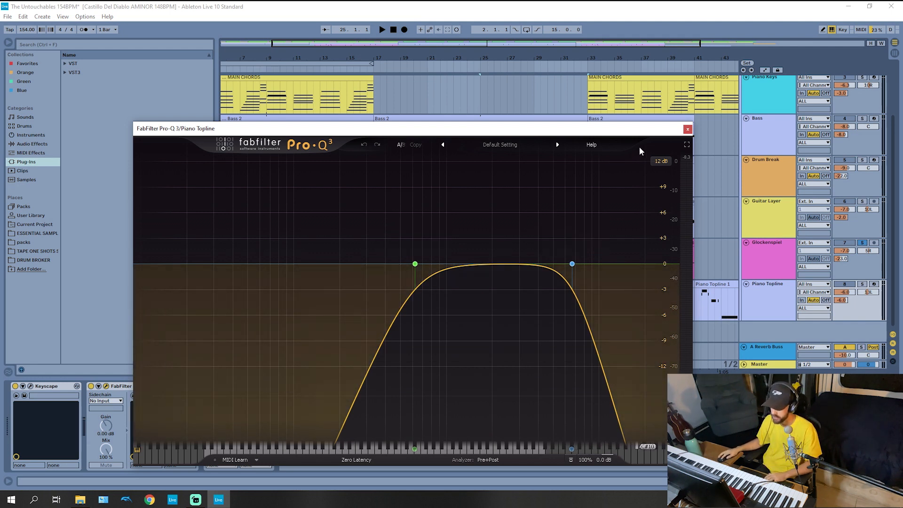
pyautogui.click(687, 129)
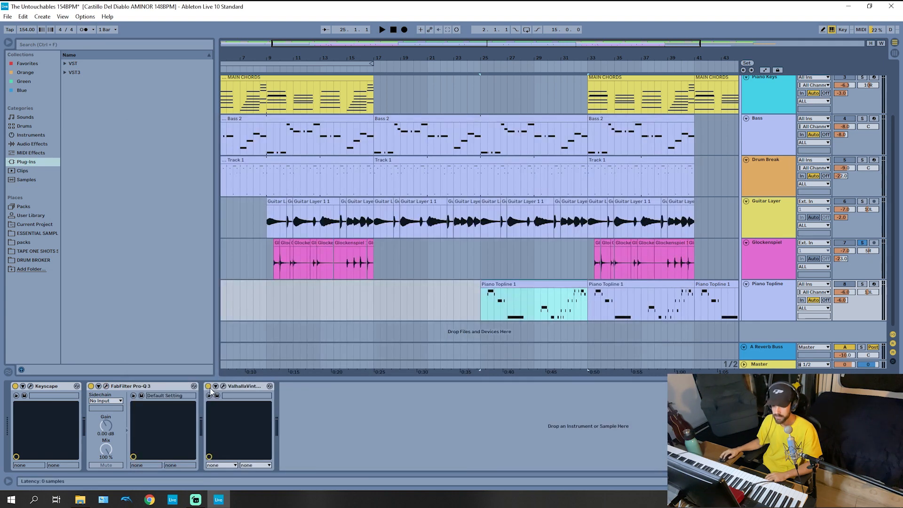
pyautogui.click(224, 386)
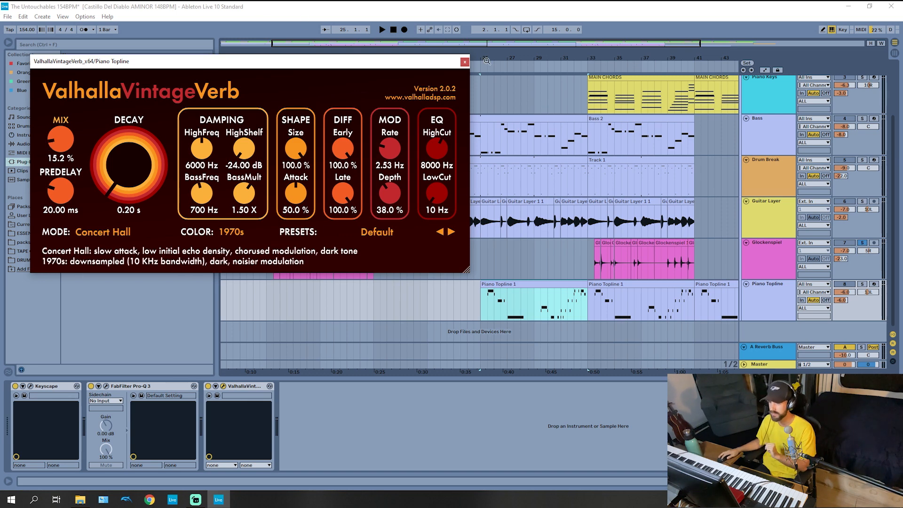
pyautogui.click(464, 61)
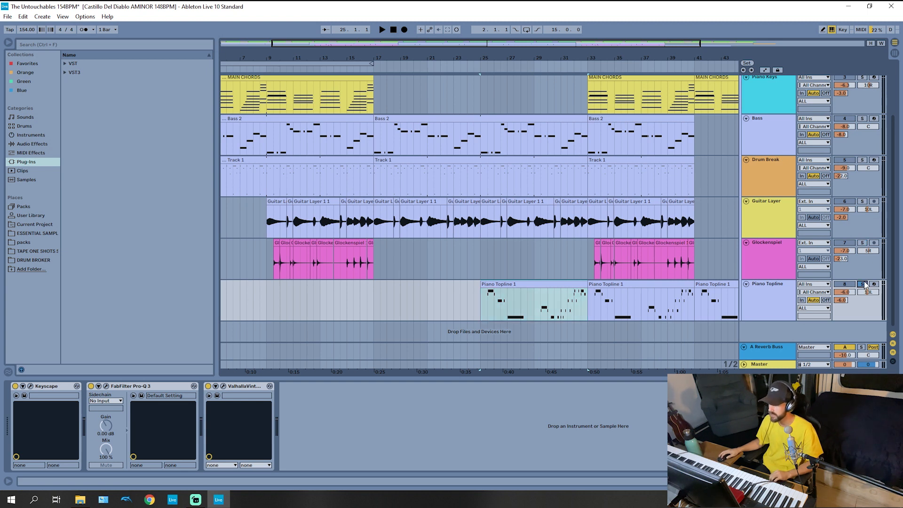
# Step: Solo the Piano Topline and Piano Keys tracks together and play them from the MAIN CHORDS clip at bar 33
pyautogui.click(864, 284)
pyautogui.click(802, 284)
pyautogui.click(768, 294)
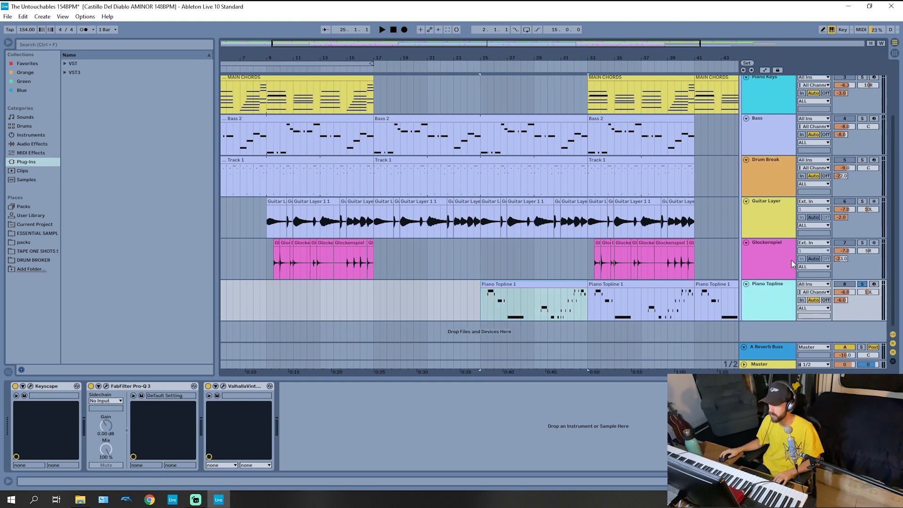
pyautogui.scroll(3, 767, 294)
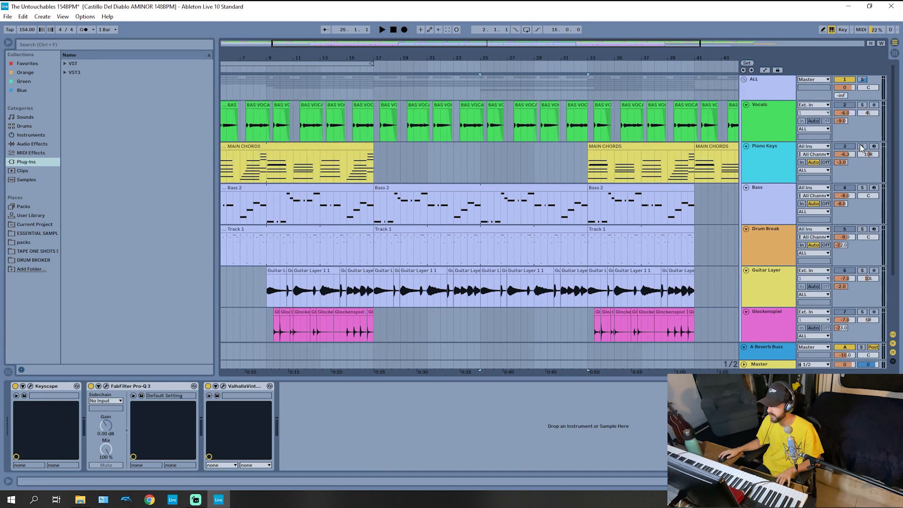
pyautogui.click(862, 146)
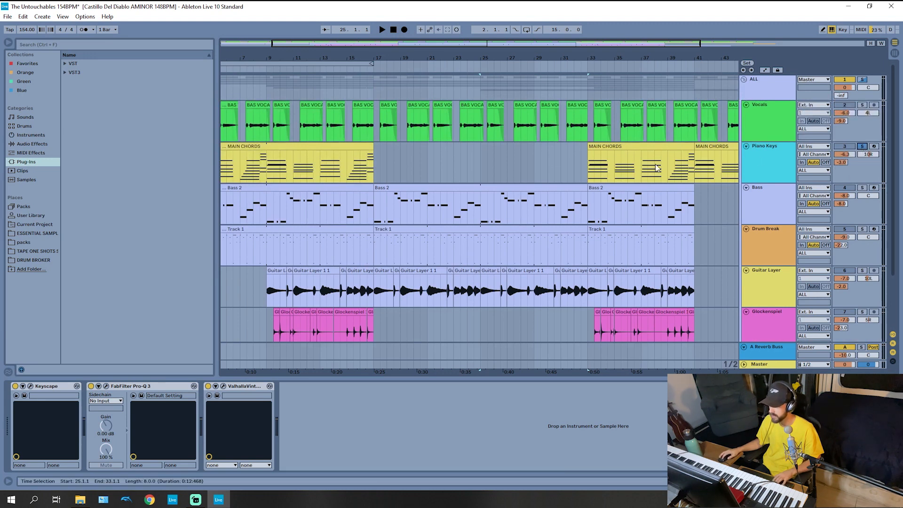
pyautogui.click(631, 145)
pyautogui.press('space')
pyautogui.scroll(-3, 630, 143)
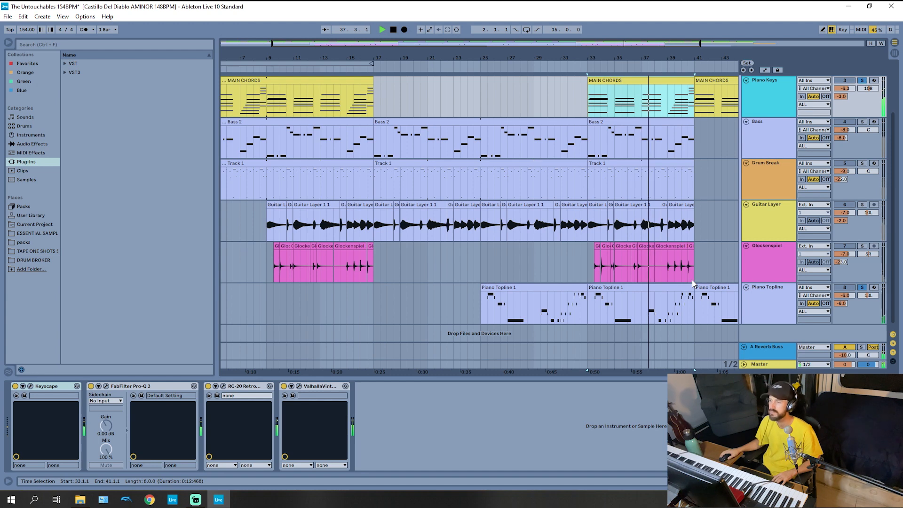
pyautogui.scroll(2, 692, 284)
pyautogui.scroll(-2, 690, 281)
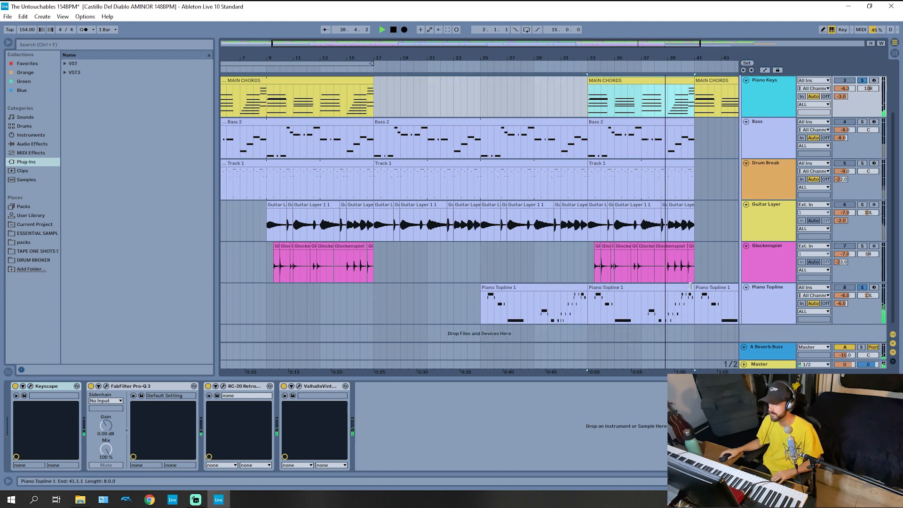
# Step: Examine the notes of the Piano Topline clip at bar 33 while playing it, and return to the track's device chain
pyautogui.doubleClick(682, 284)
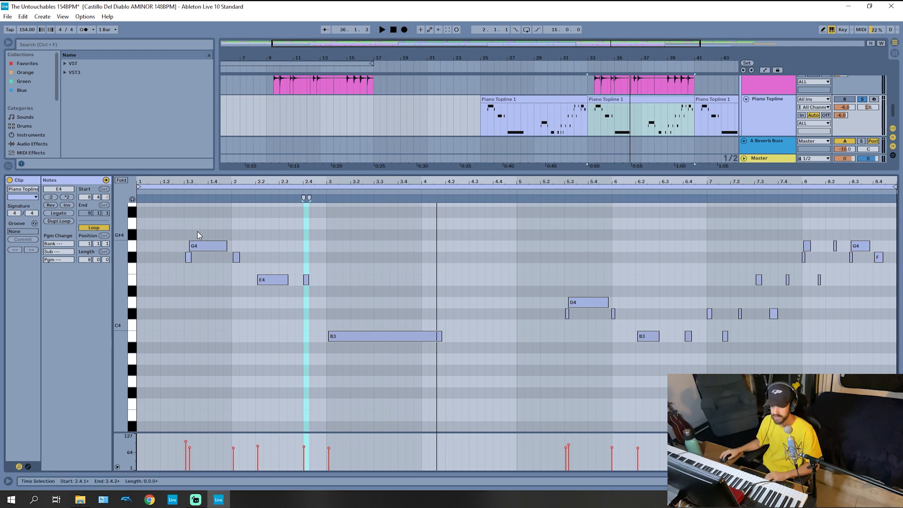
pyautogui.press('space')
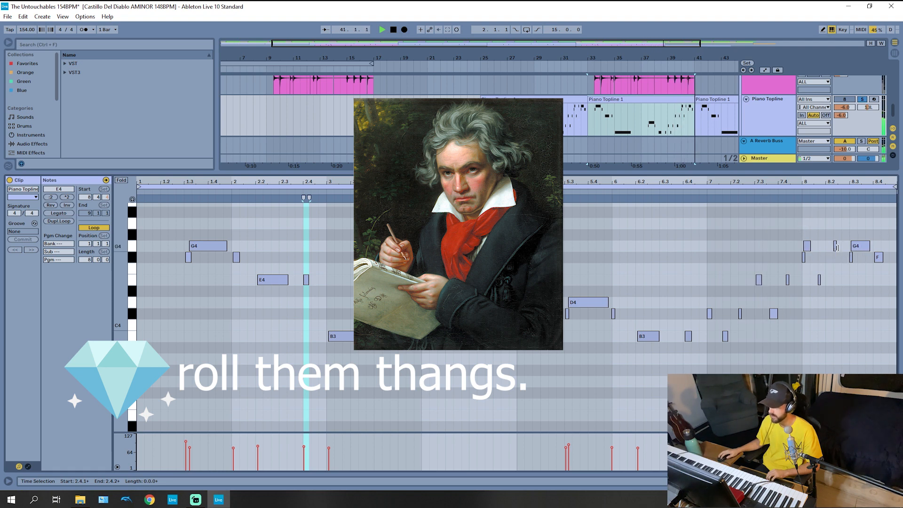
pyautogui.press('space')
pyautogui.hotkey('shift', 'Tab')
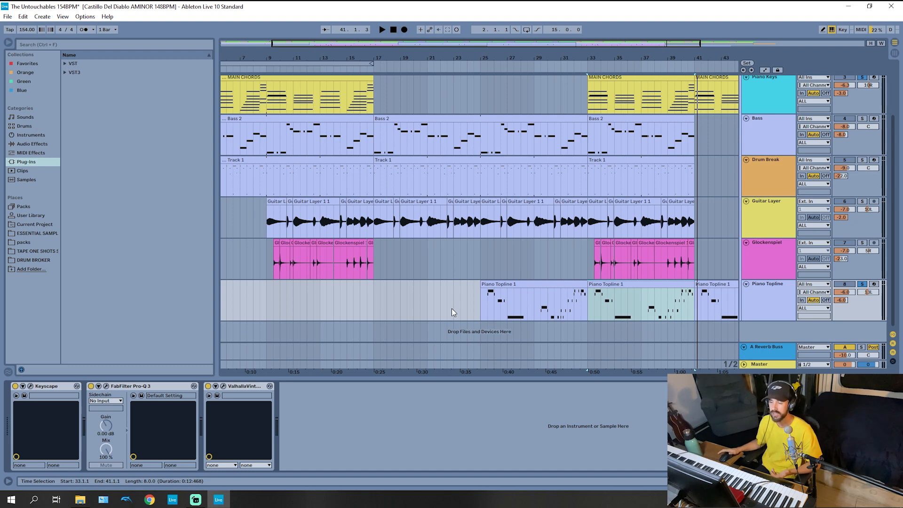
# Step: Show the whole arrangement from bar 1 to the end and take the Piano Topline and Piano Keys tracks out of solo
pyautogui.moveTo(499, 56); pyautogui.dragTo(500, 29)
pyautogui.moveTo(450, 57)
pyautogui.mouseDown()
pyautogui.moveTo(478, 66)
pyautogui.moveTo(465, 56)
pyautogui.mouseUp()
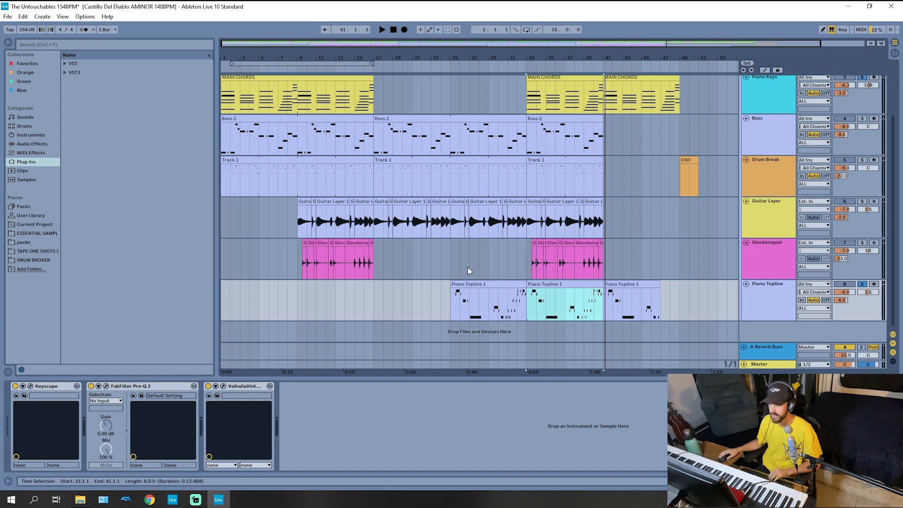
pyautogui.click(771, 298)
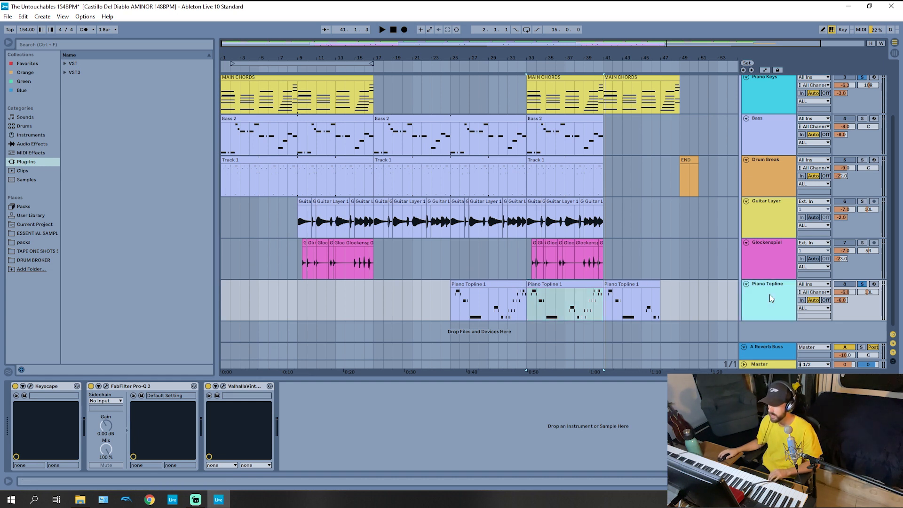
pyautogui.click(862, 284)
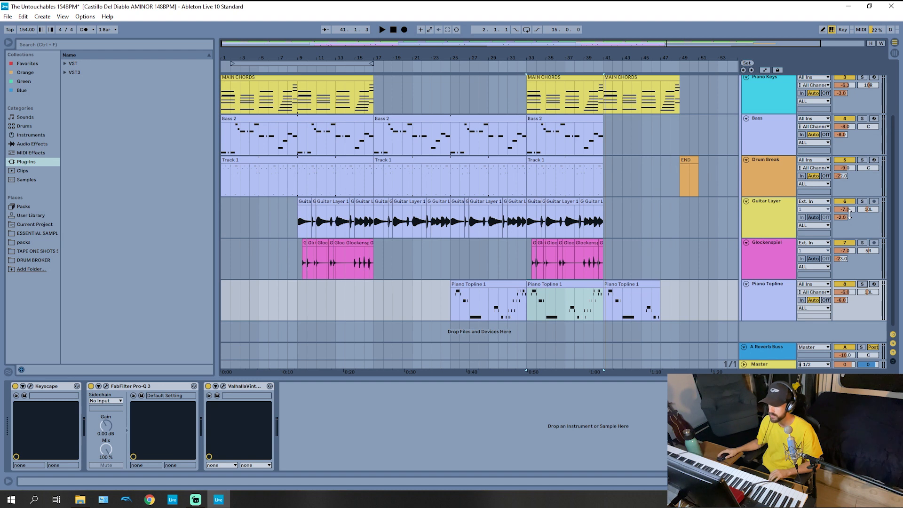
# Step: Examine the A Reverb Buss's FabFilter Pro-Q 3 and Abbey Road Plates settings, closing each plug-in window
pyautogui.scroll(2, 850, 213)
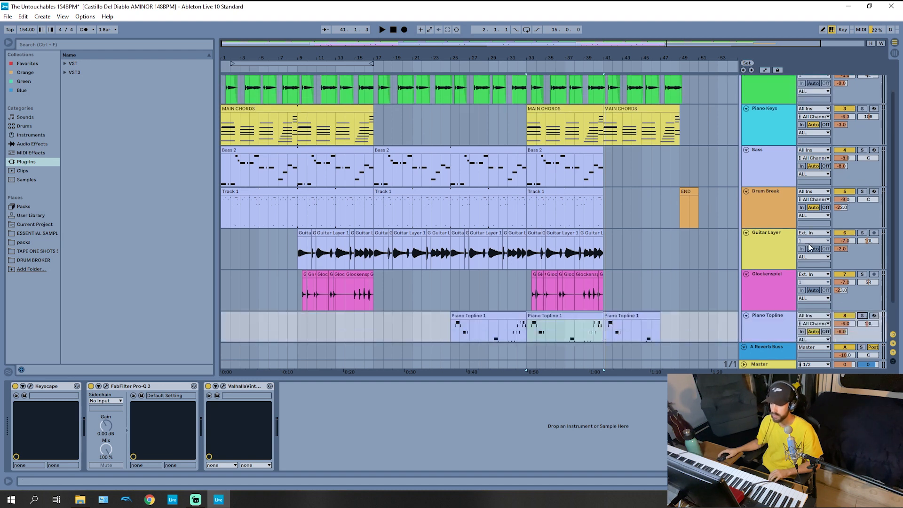
pyautogui.scroll(-2, 804, 282)
pyautogui.click(772, 349)
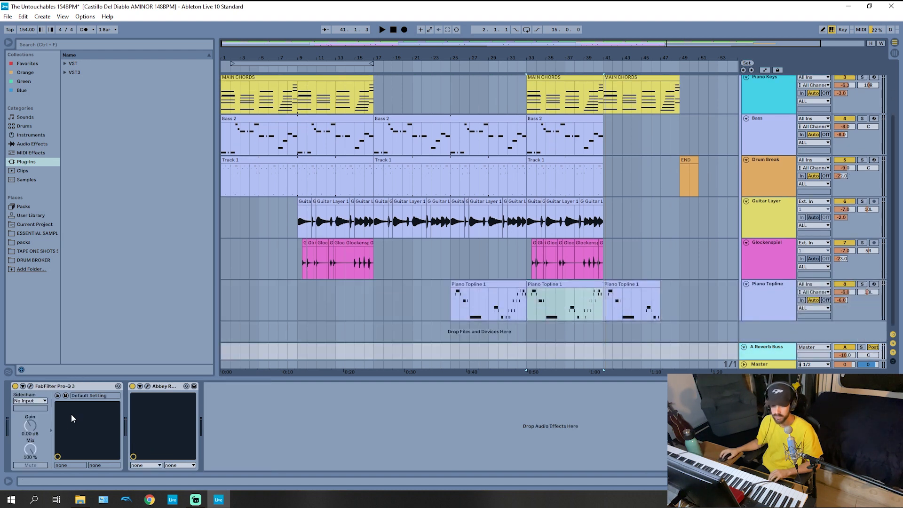
pyautogui.click(30, 386)
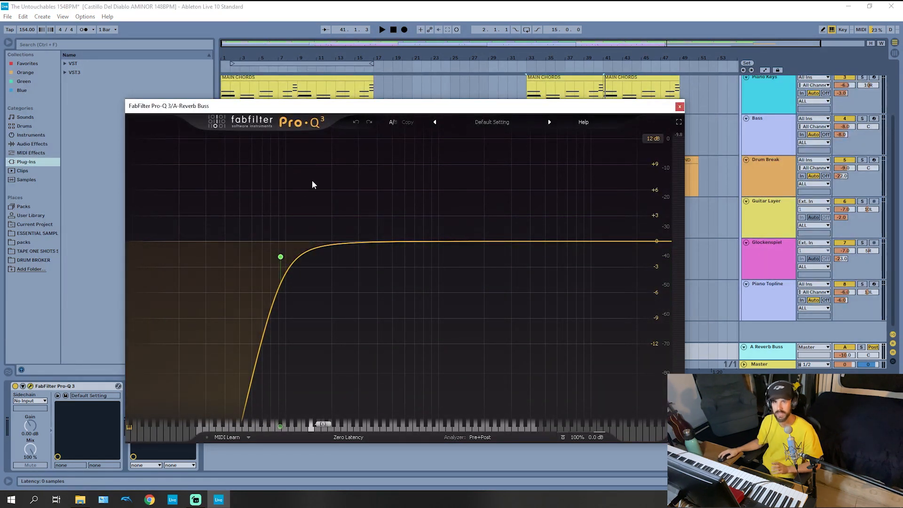
pyautogui.click(679, 107)
pyautogui.click(148, 386)
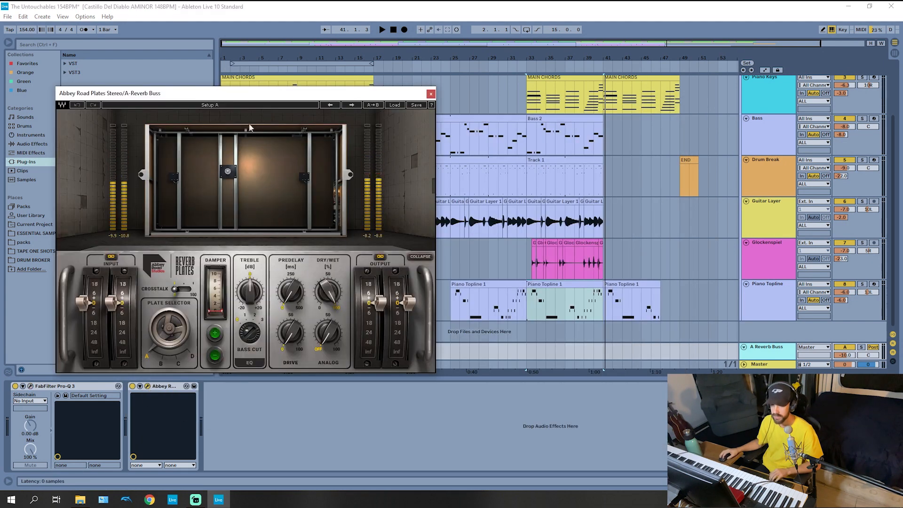
pyautogui.moveTo(246, 94); pyautogui.dragTo(358, 77)
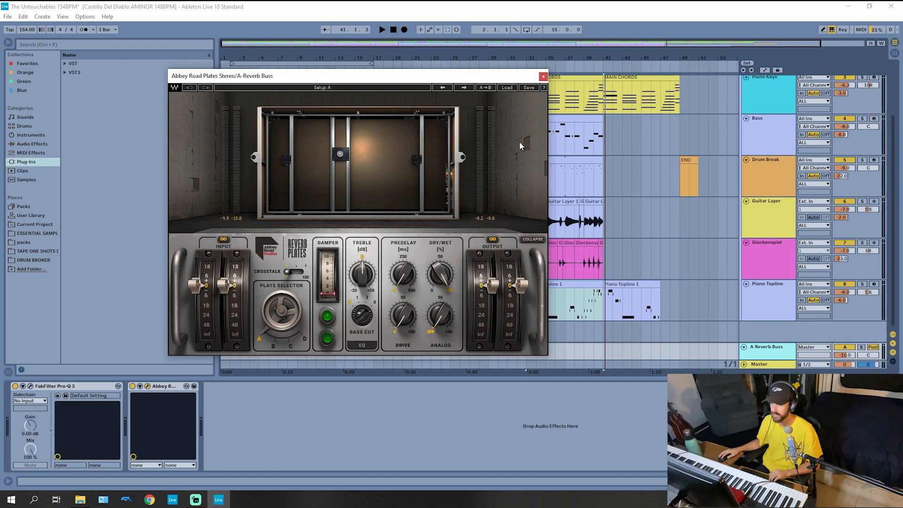
pyautogui.click(543, 77)
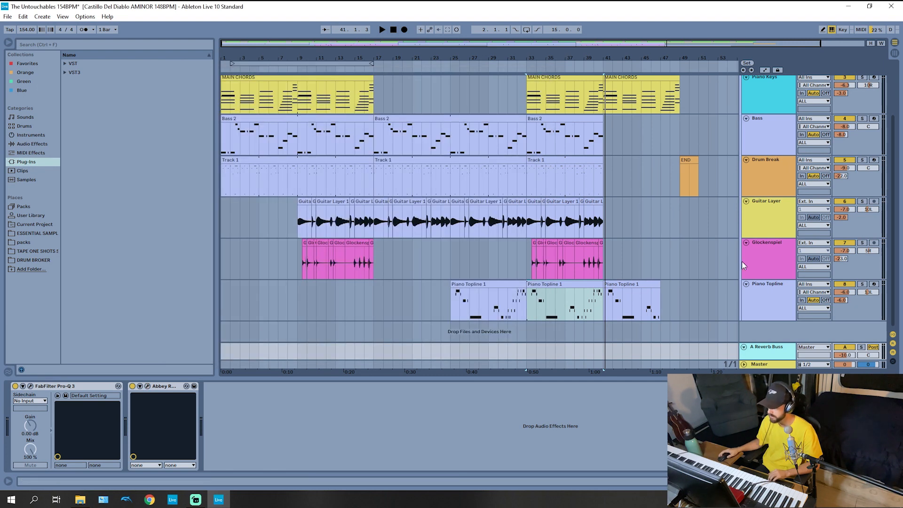
# Step: Solo the A Reverb Buss and play the arrangement from bar 9 to audition the reverb alone
pyautogui.click(861, 348)
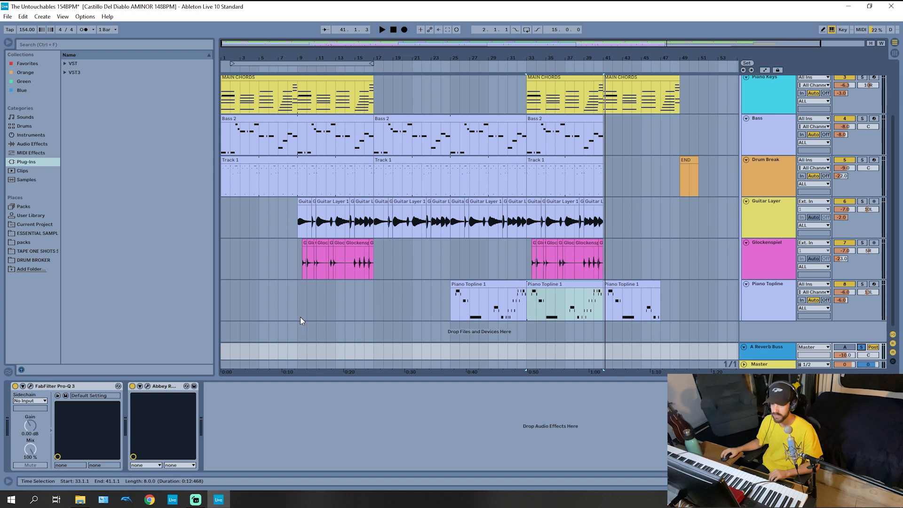
pyautogui.click(526, 264)
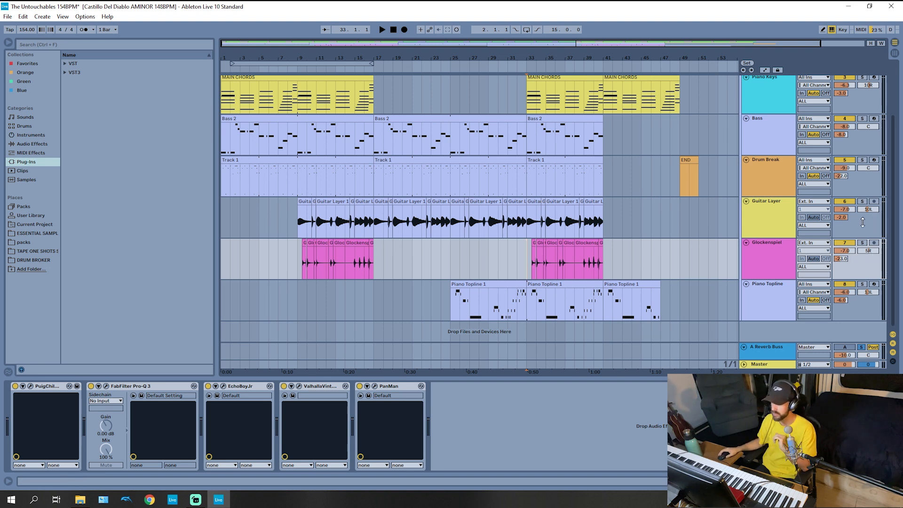
pyautogui.scroll(3, 875, 216)
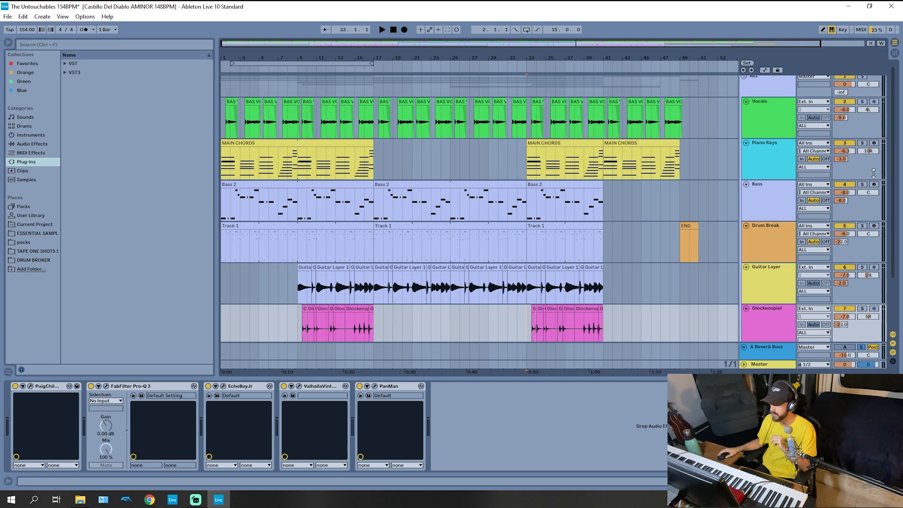
pyautogui.scroll(-3, 861, 160)
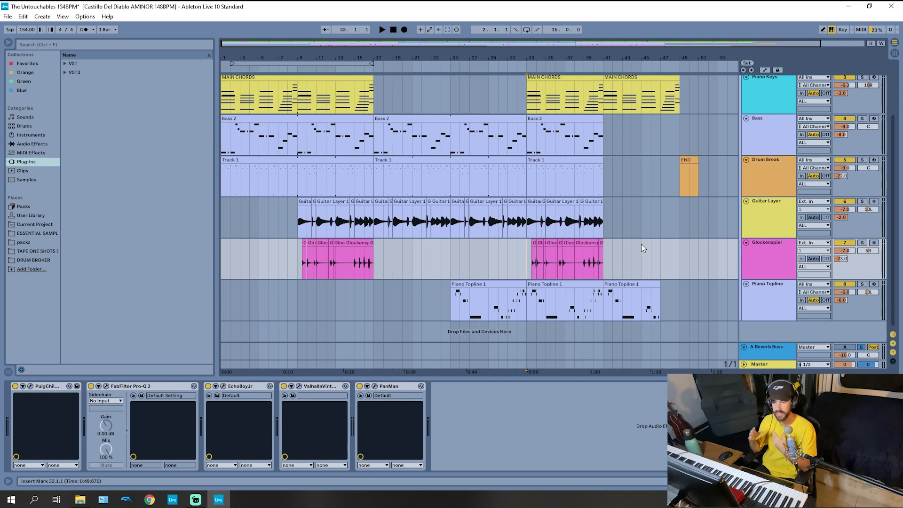
pyautogui.click(297, 304)
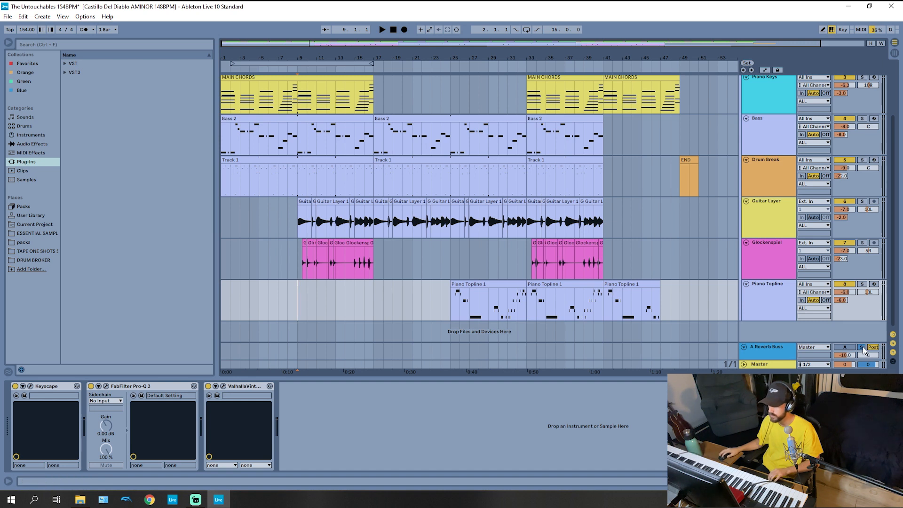
pyautogui.press('space')
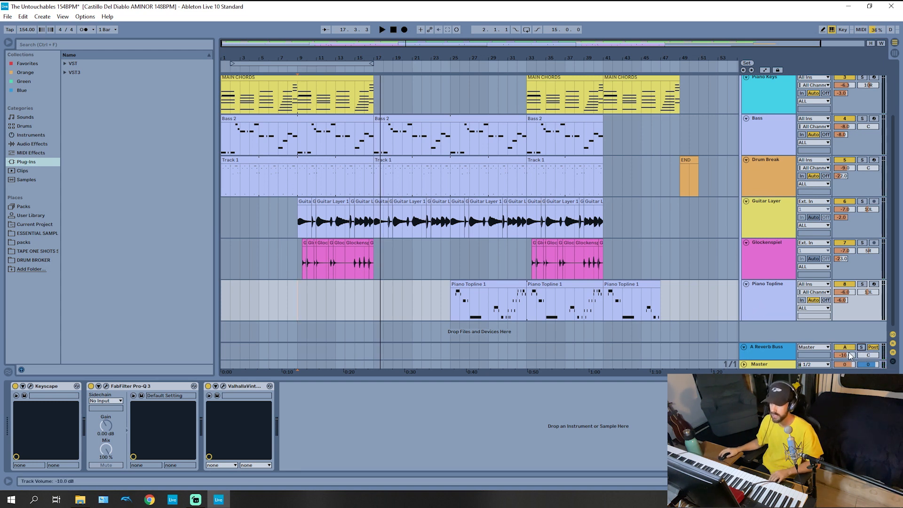
# Step: Play the full mix while switching the A Reverb Buss off and on for comparison, and stop playback
pyautogui.click(845, 347)
pyautogui.press('space')
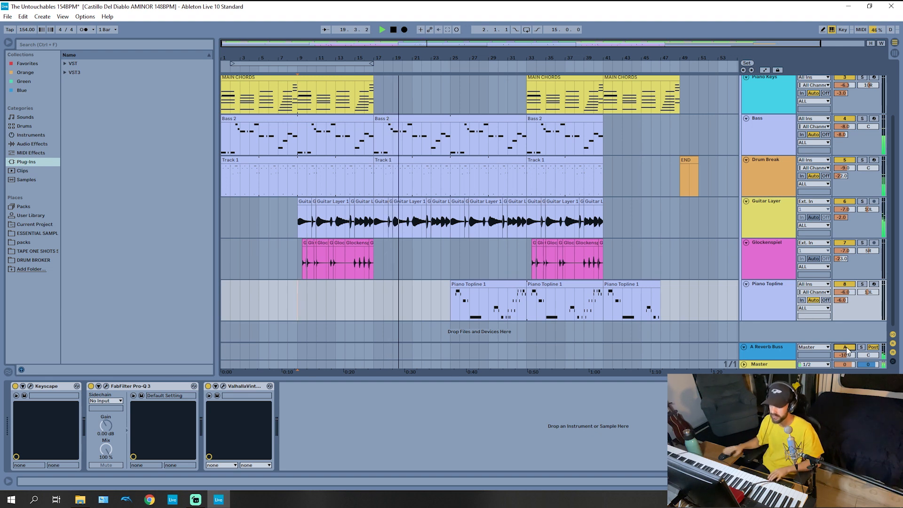
pyautogui.press('space')
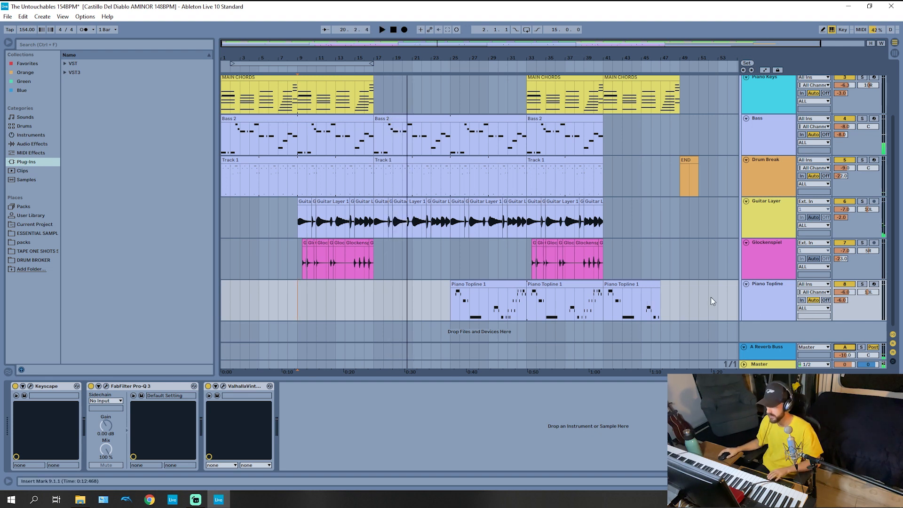
# Step: Select the ALL group track and examine its PuigChild 670 compressor settings, closing the plug-in window
pyautogui.scroll(3, 712, 297)
pyautogui.click(773, 87)
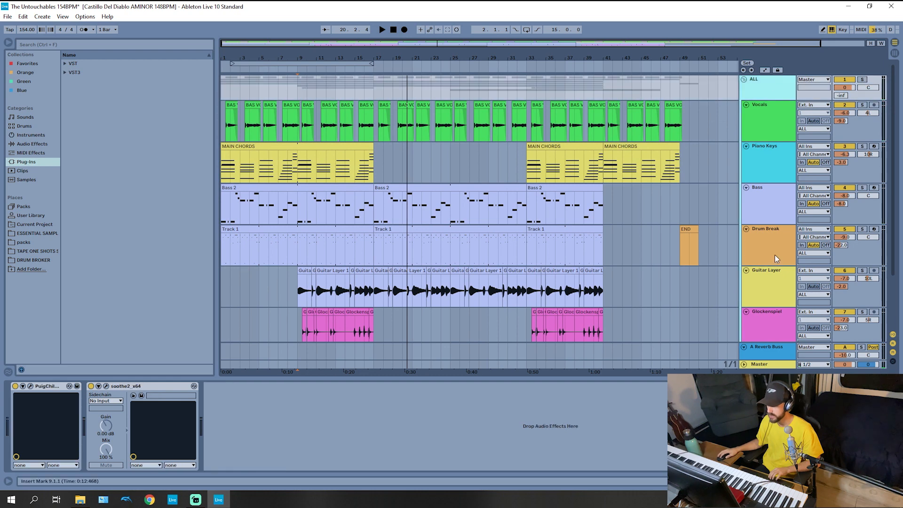
pyautogui.click(31, 386)
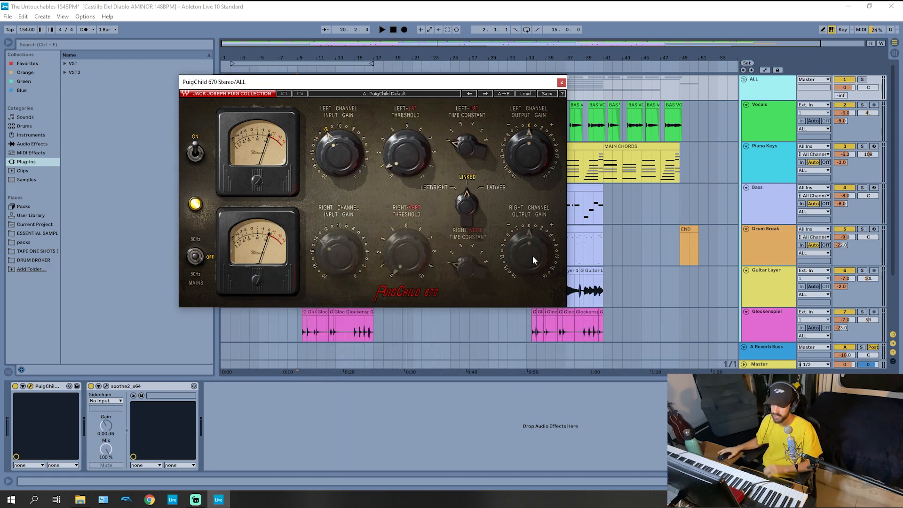
pyautogui.click(562, 84)
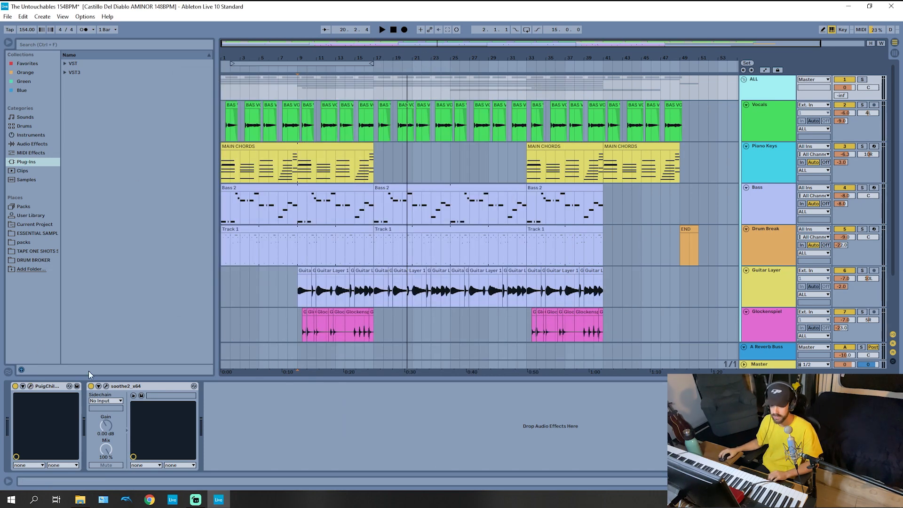
# Step: Examine the ALL group's soothe2 plug-in with its window clear of the arrangement overview while playing the mix from bar 9
pyautogui.click(107, 386)
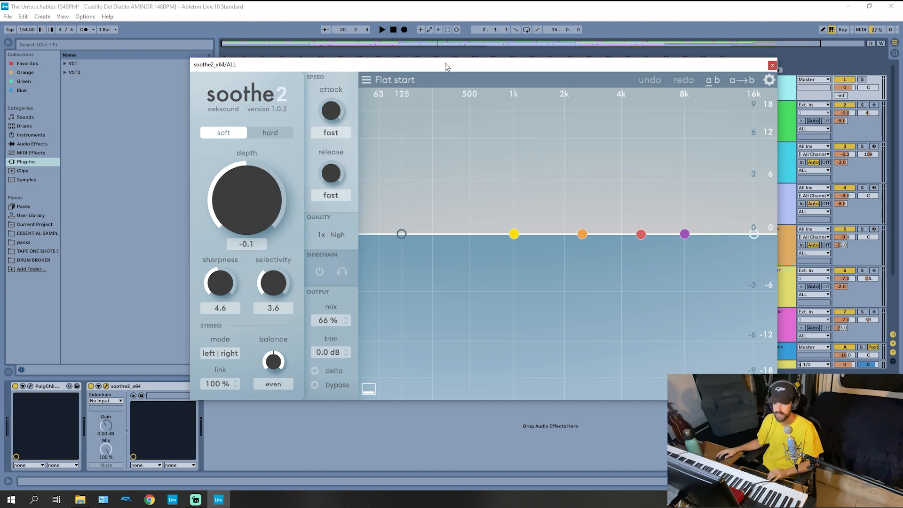
pyautogui.moveTo(445, 67); pyautogui.dragTo(449, 99)
pyautogui.press('space')
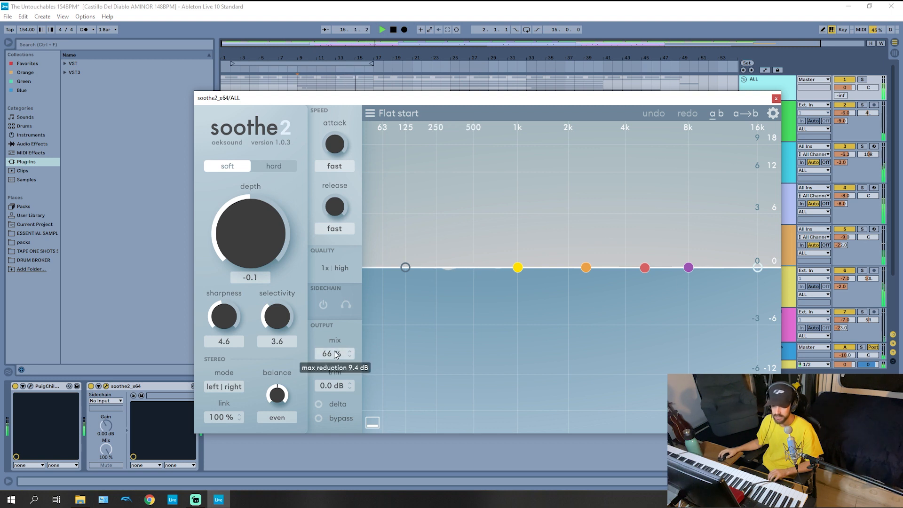
# Step: Stop playback, try the ALL group's soothe2 mix at 100 %, and set it to 64 % before closing the plug-in window
pyautogui.moveTo(337, 354)
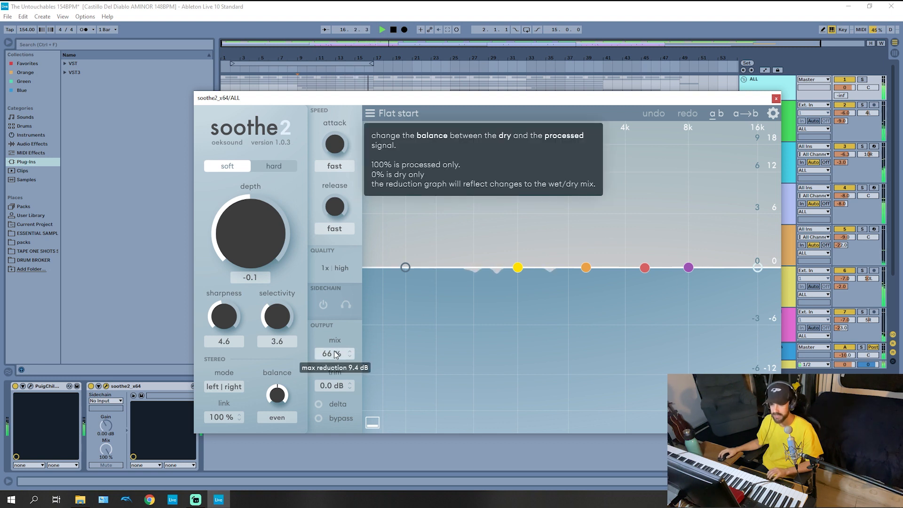
pyautogui.press('space')
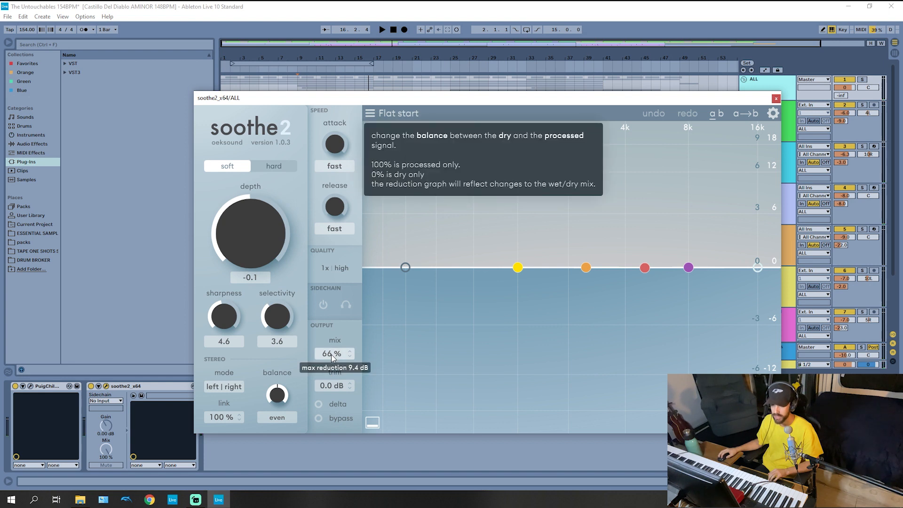
pyautogui.moveTo(331, 354); pyautogui.dragTo(348, 283)
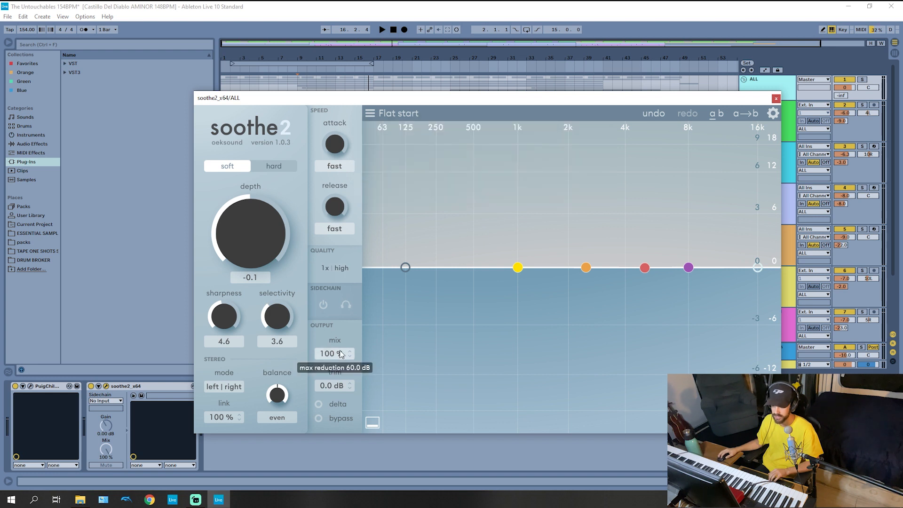
pyautogui.moveTo(341, 354)
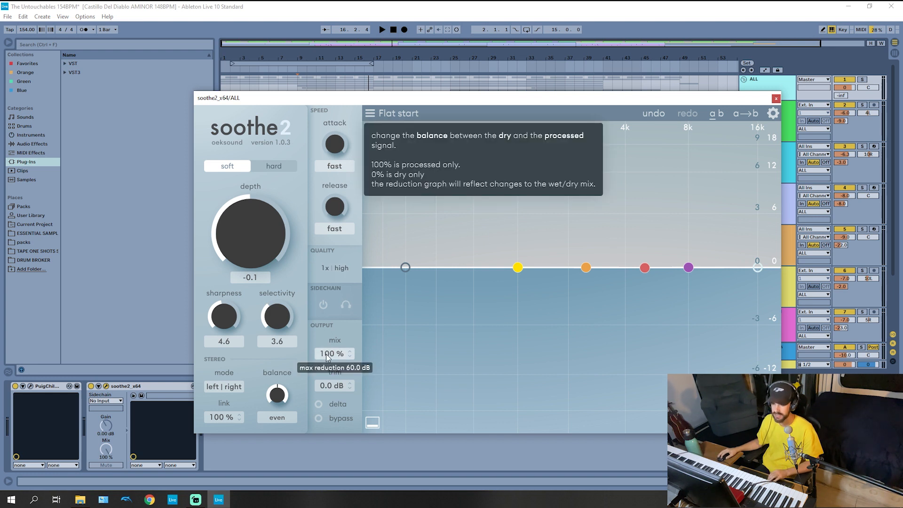
pyautogui.moveTo(326, 368); pyautogui.dragTo(319, 405)
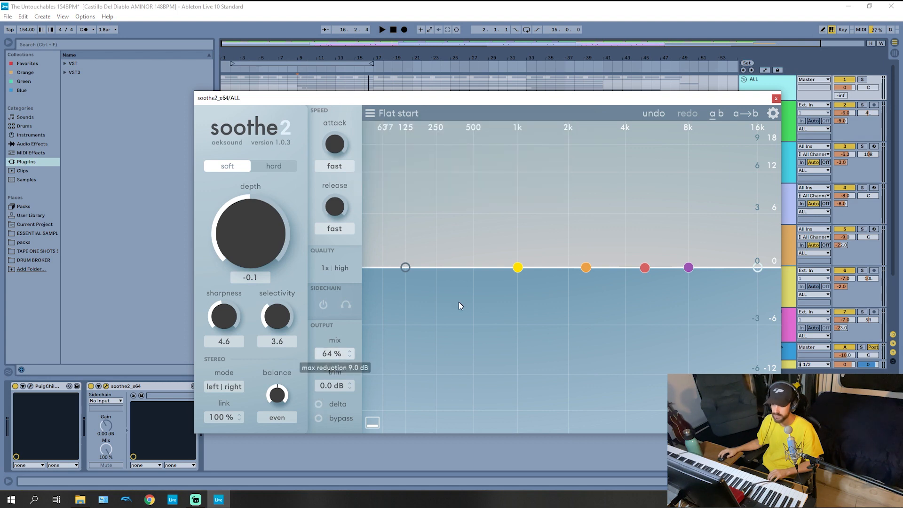
pyautogui.click(776, 99)
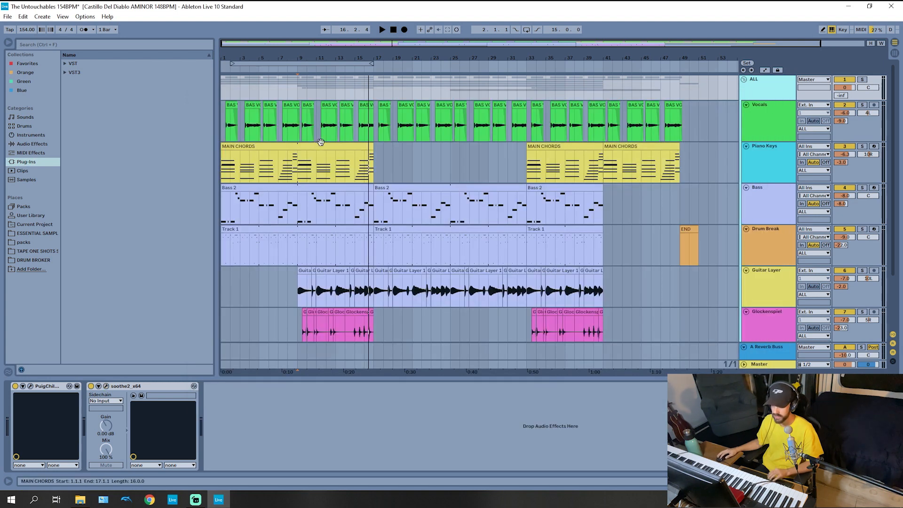
# Step: Select and unfold the Master track and examine its PuigChild 670 compressor settings, closing the plug-in window
pyautogui.scroll(-3, 738, 188)
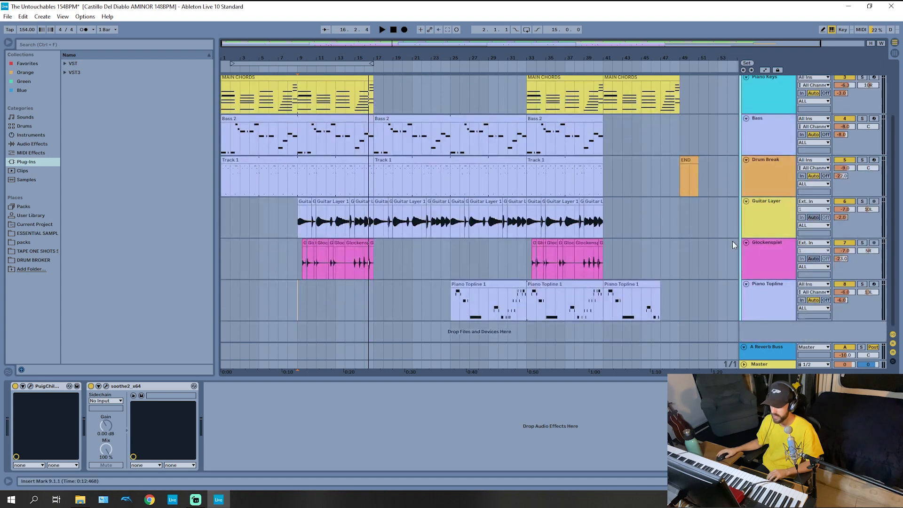
pyautogui.click(766, 364)
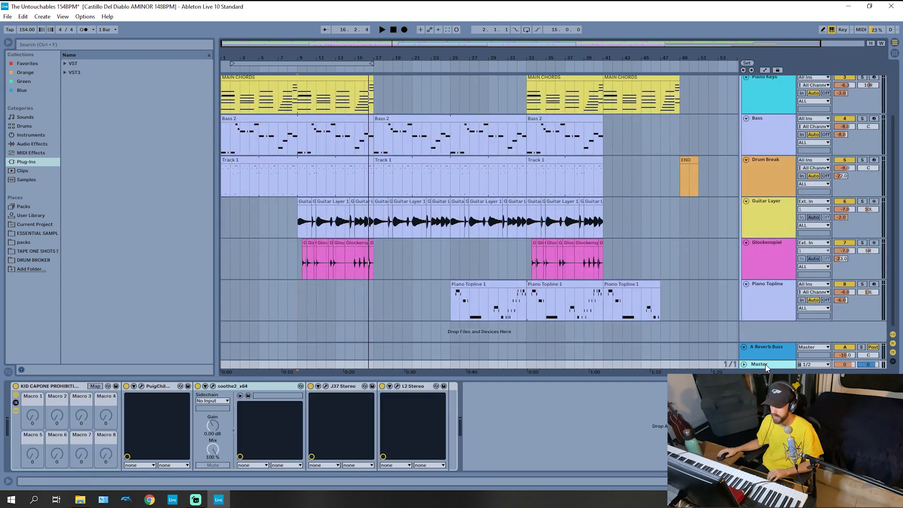
pyautogui.click(744, 364)
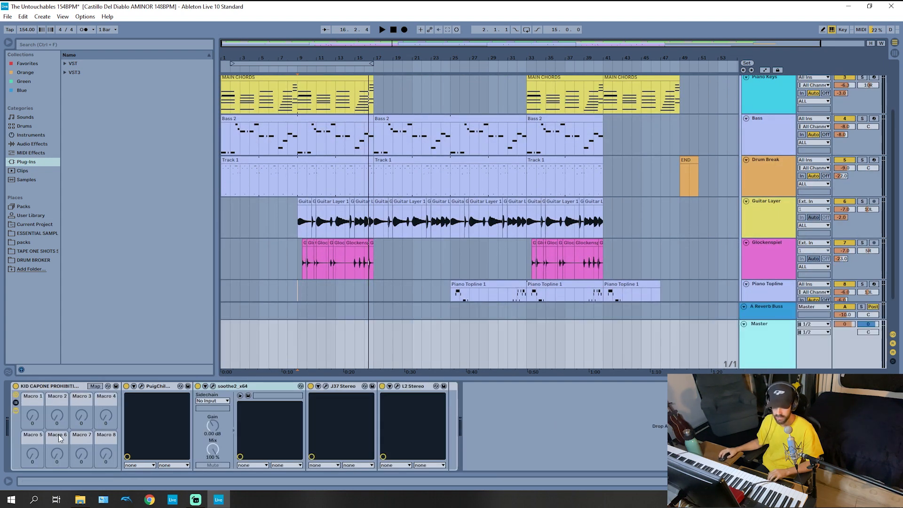
pyautogui.click(142, 386)
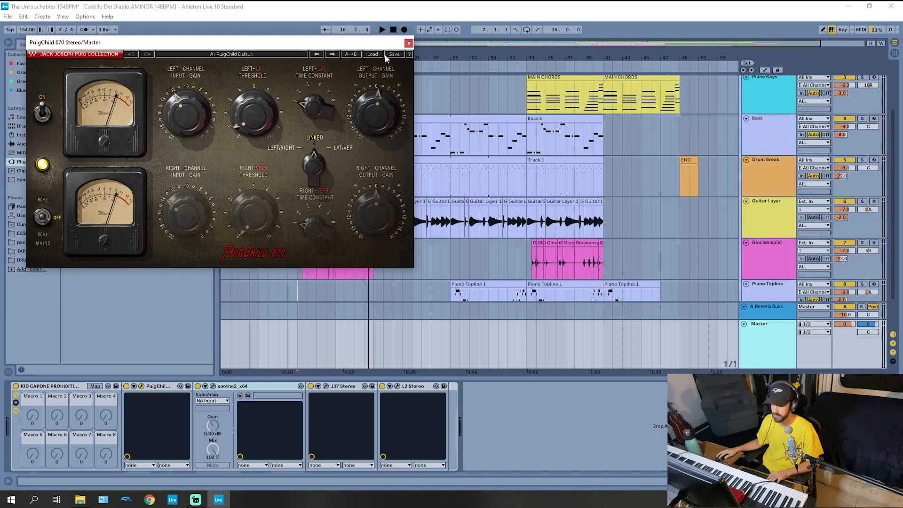
pyautogui.click(409, 43)
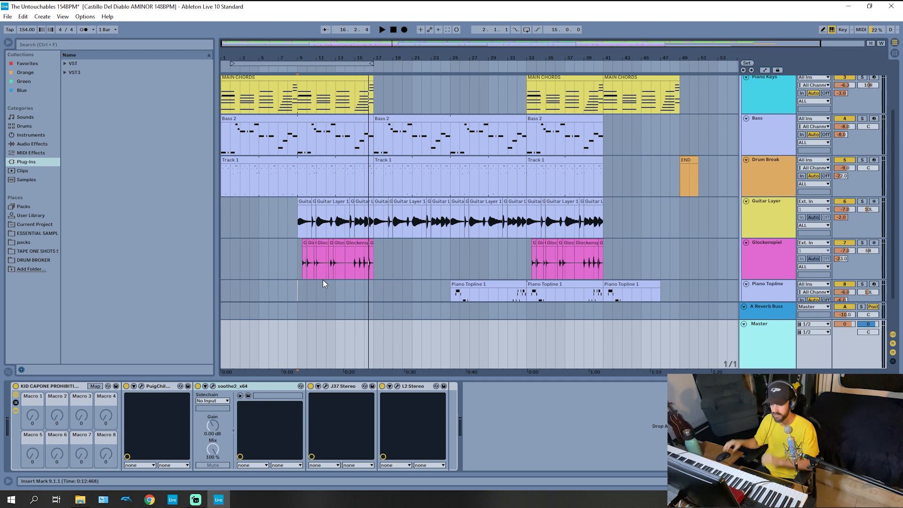
# Step: Examine the Master's soothe2 and J37 tape plug-in settings one after the other, closing each window
pyautogui.click(212, 387)
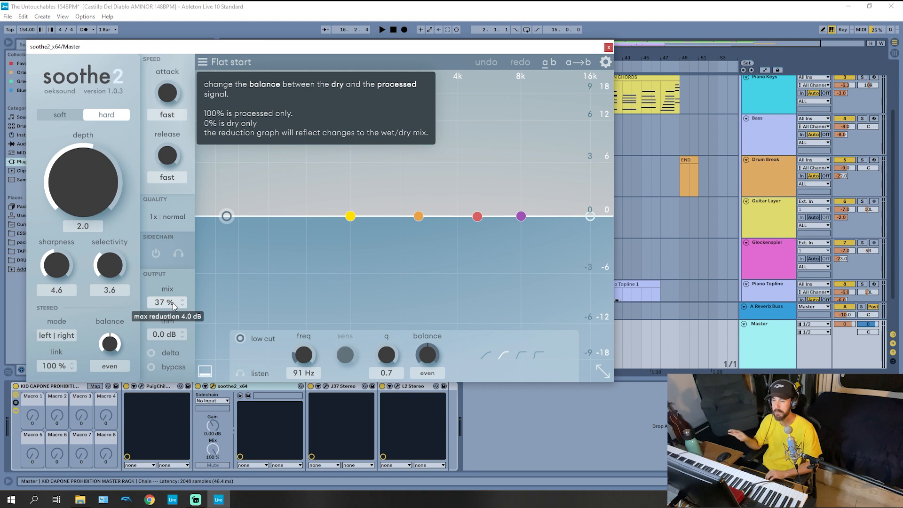
pyautogui.click(609, 47)
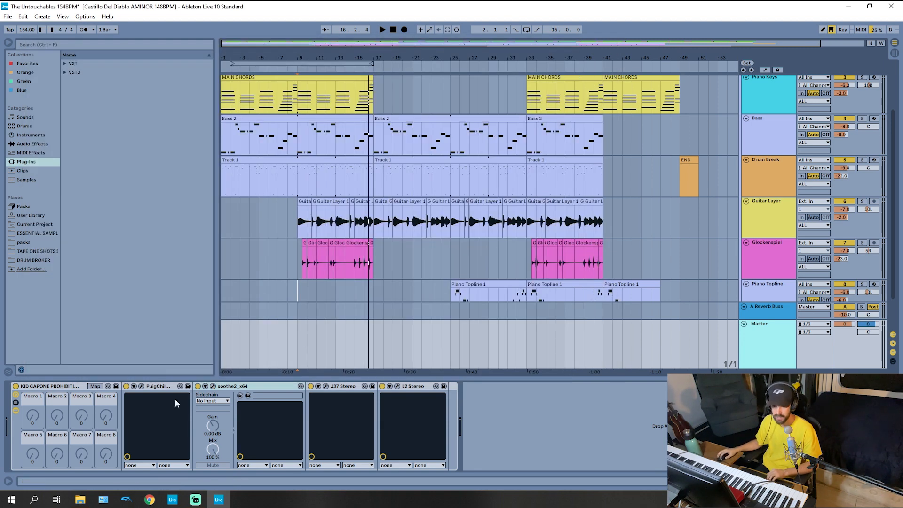
pyautogui.click(327, 385)
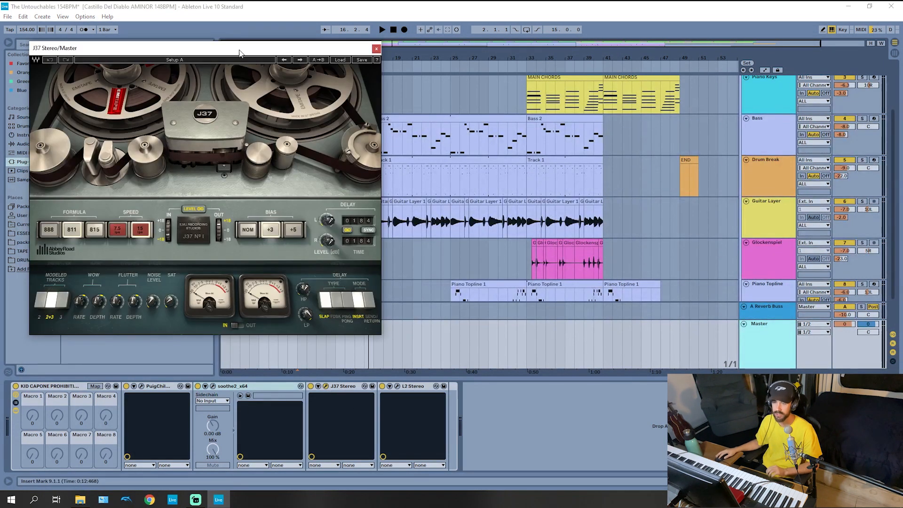
pyautogui.moveTo(239, 51); pyautogui.dragTo(443, 74)
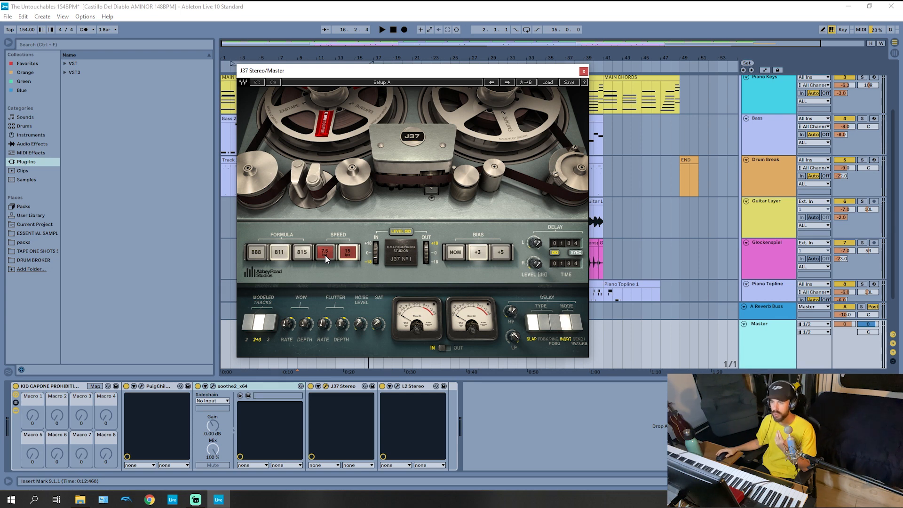
pyautogui.click(583, 71)
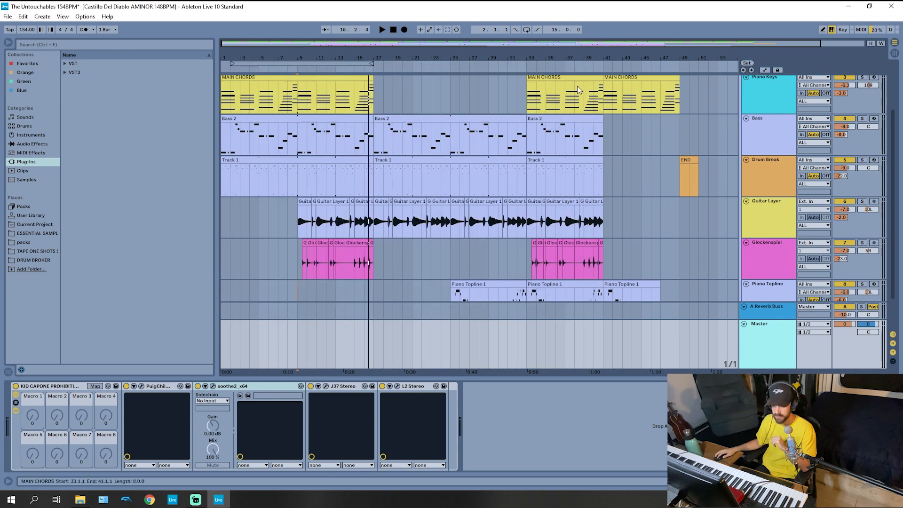
# Step: Open the Master's L2 Ultramaximizer and play the mix with the limiter off and on for comparison, stopping playback and closing its window
pyautogui.click(396, 386)
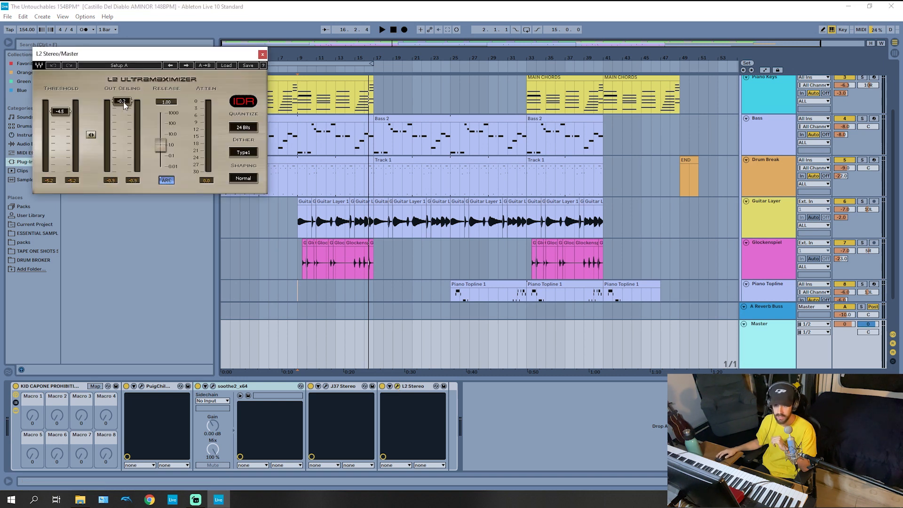
pyautogui.moveTo(159, 58); pyautogui.dragTo(269, 133)
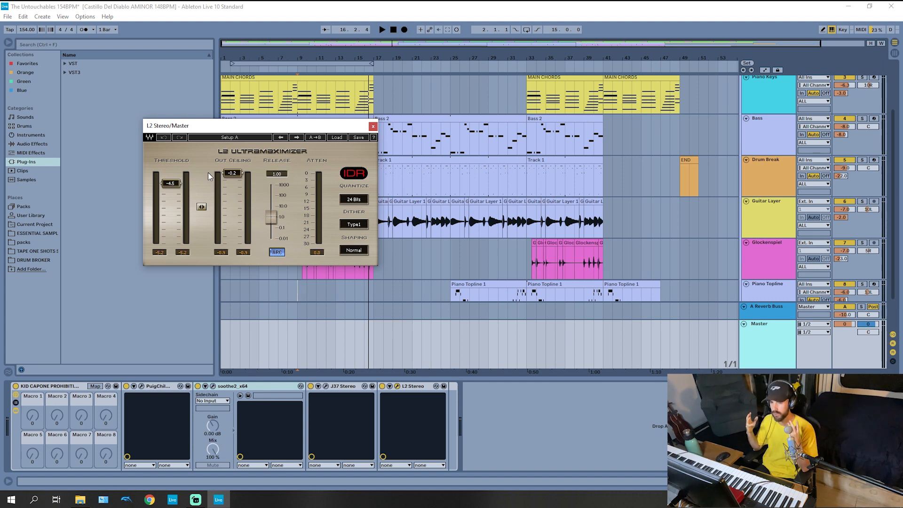
pyautogui.click(382, 386)
pyautogui.press('space')
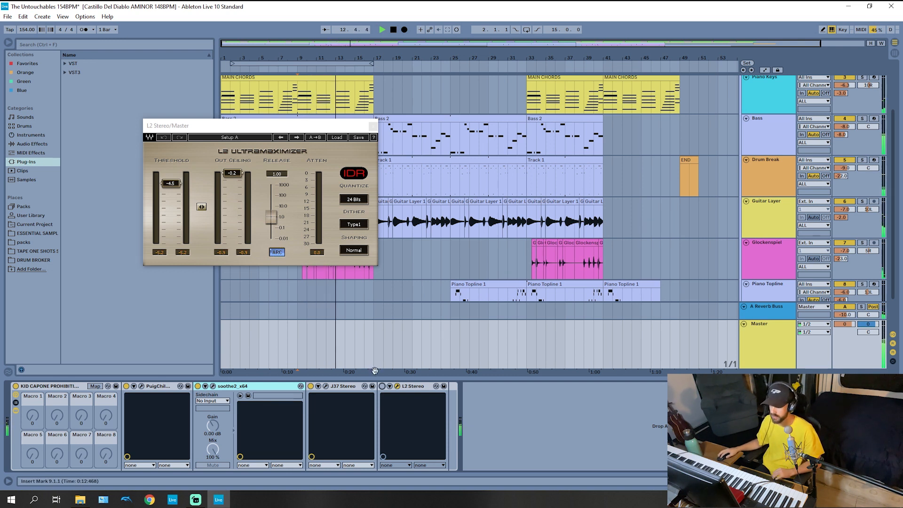
pyautogui.click(382, 385)
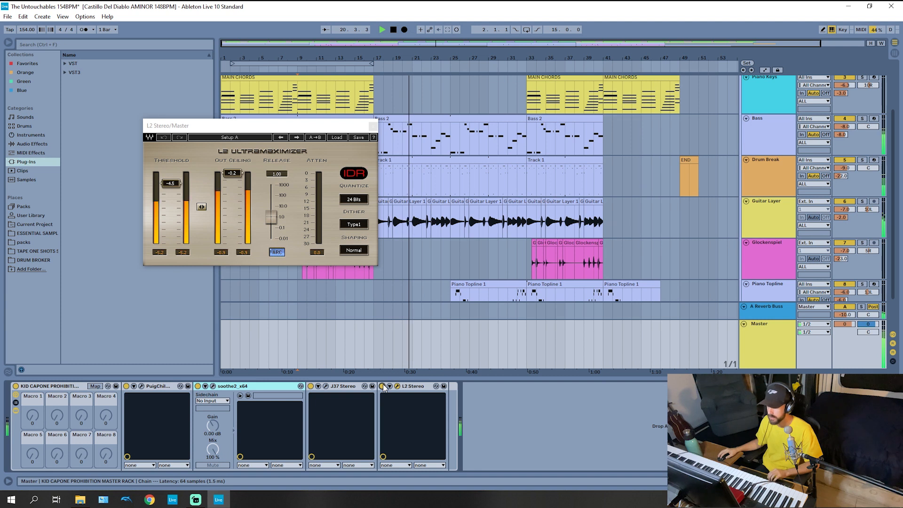
pyautogui.press('space')
pyautogui.click(373, 127)
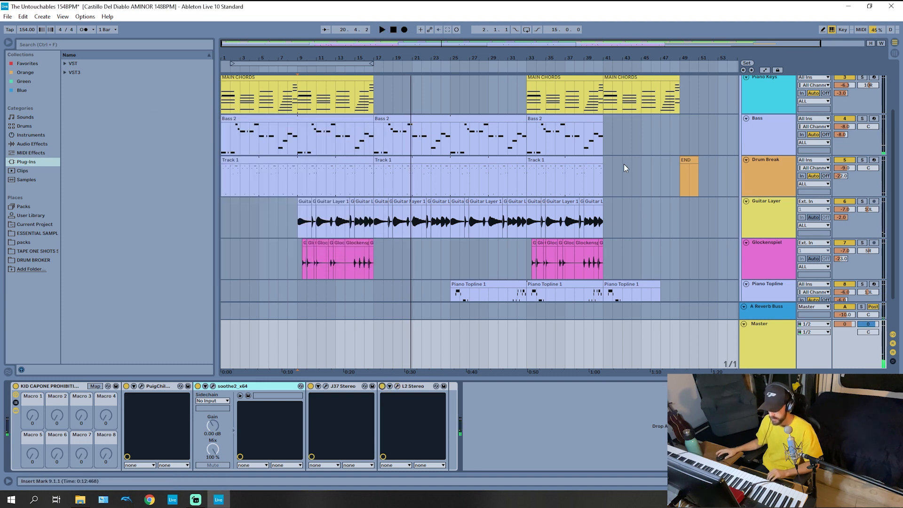